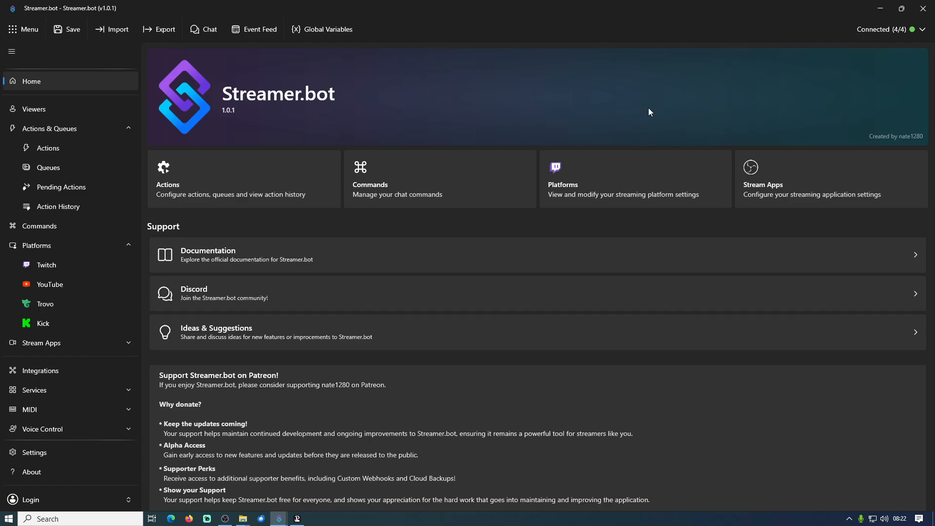
Step: Open the YouTube platform page to check the broadcaster and bot account connections
click(612, 181)
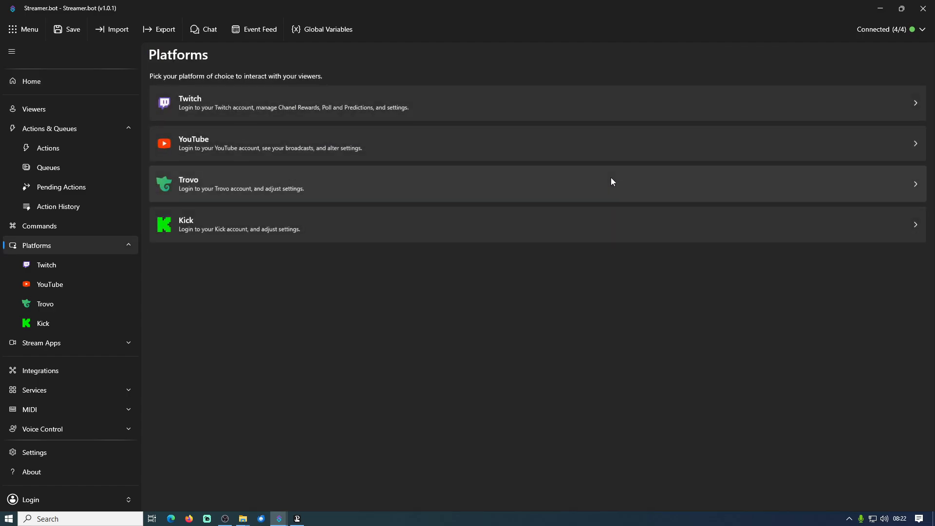
click(432, 145)
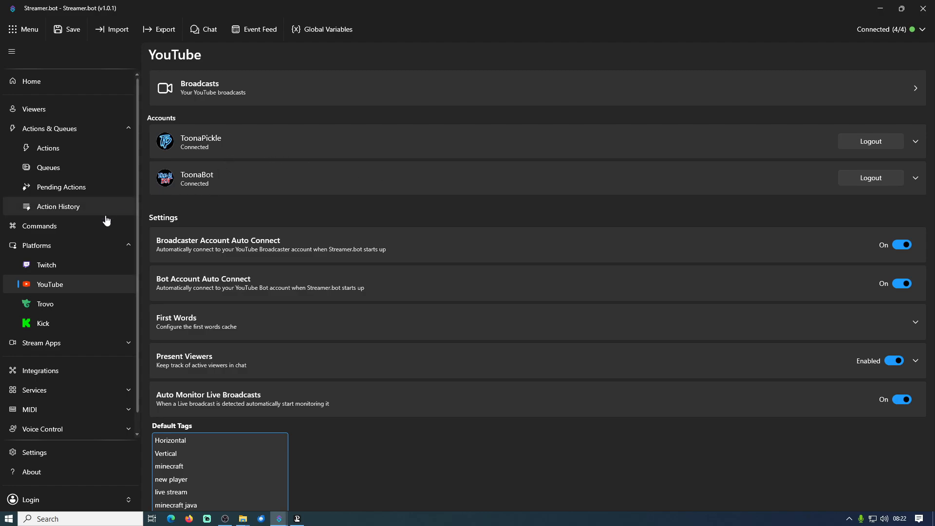
Step: View the blank form for adding a command in the Commands list, and dismiss it without creating one
click(71, 229)
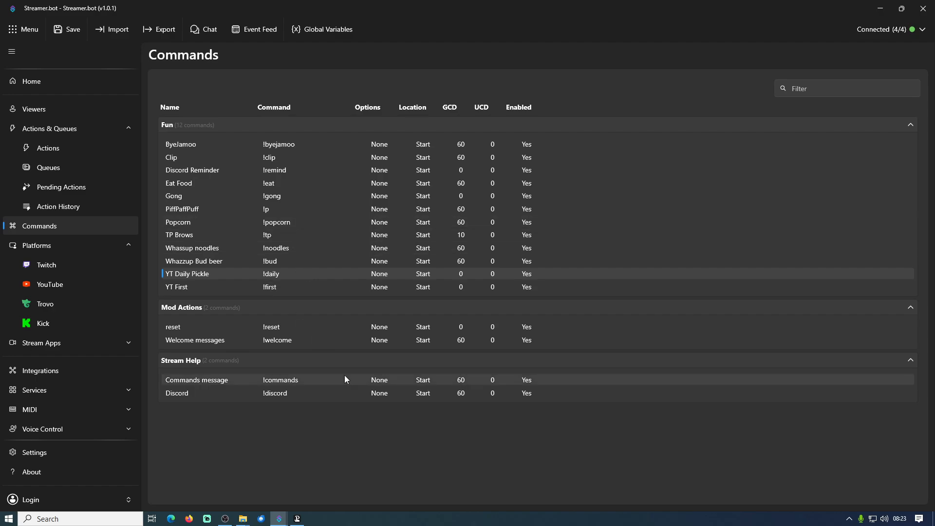
right_click(355, 421)
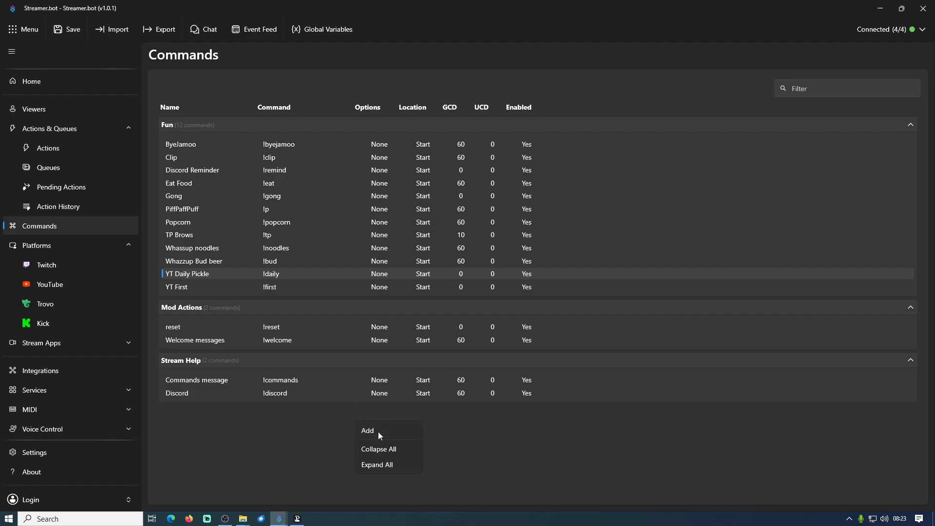
click(378, 431)
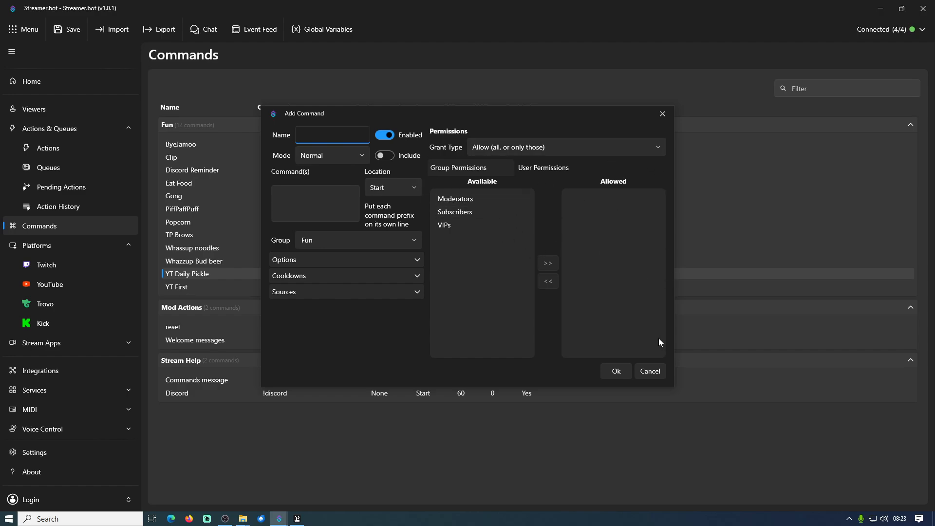
click(653, 374)
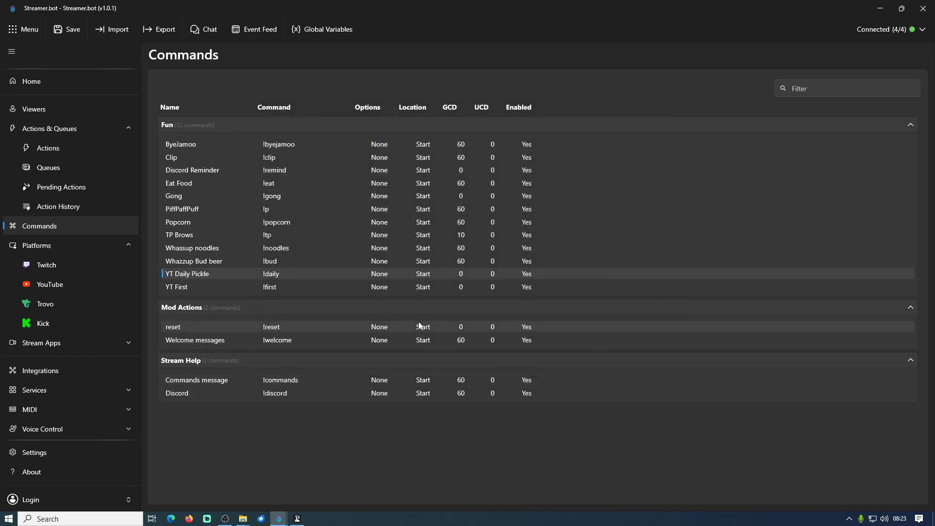
Step: Open the YT Daily Pickle command for editing and examine its name, command text, options and cooldowns
double_click(208, 274)
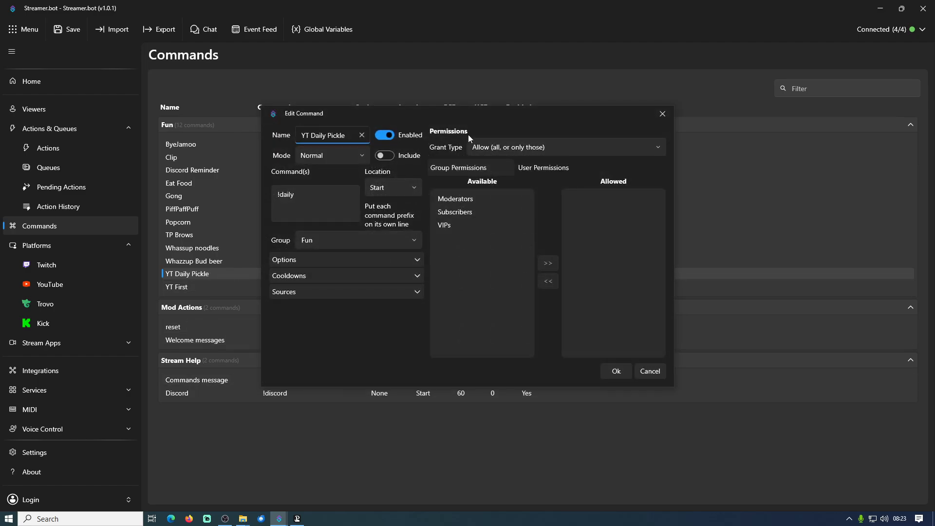
drag(499, 115, 518, 123)
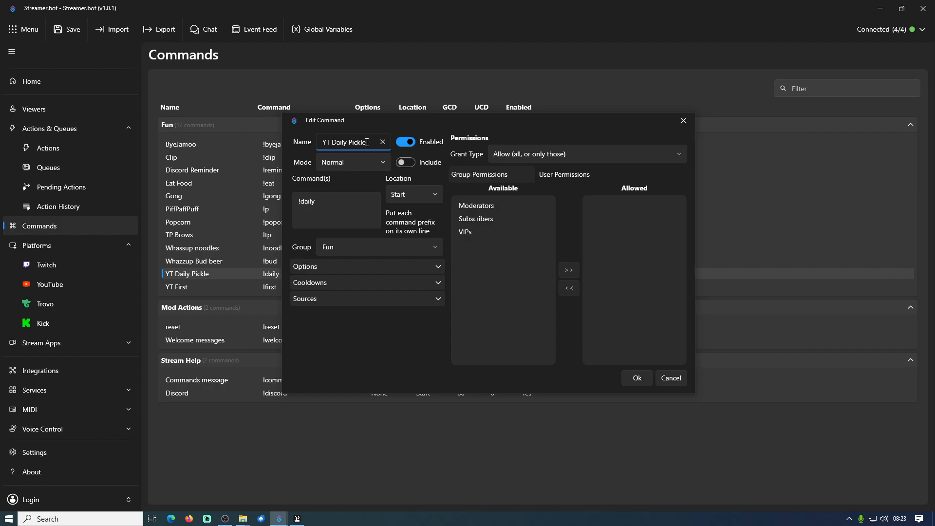
click(340, 201)
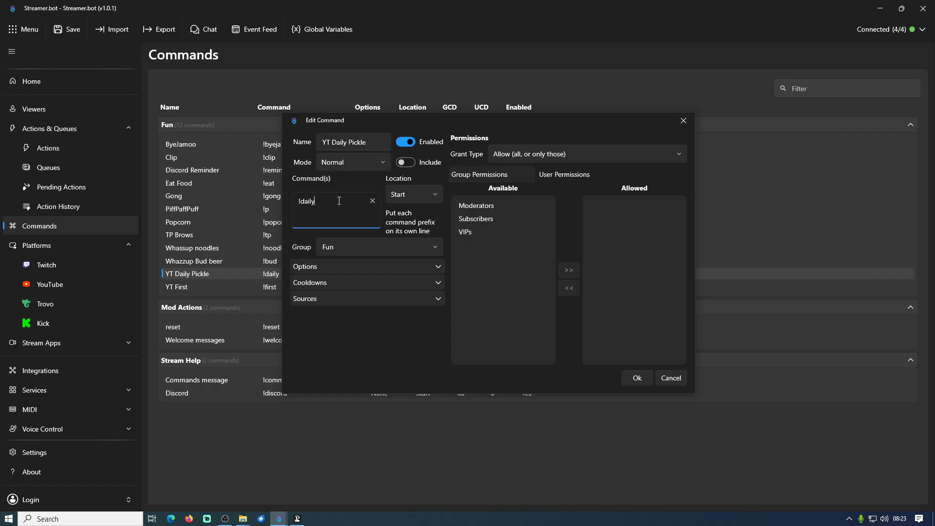
drag(338, 197, 282, 205)
click(340, 206)
click(437, 267)
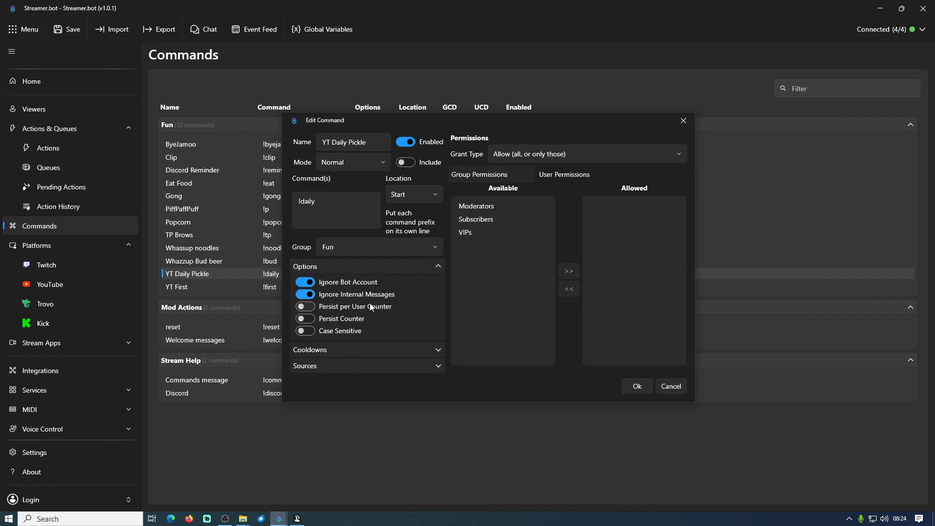
click(440, 268)
click(438, 284)
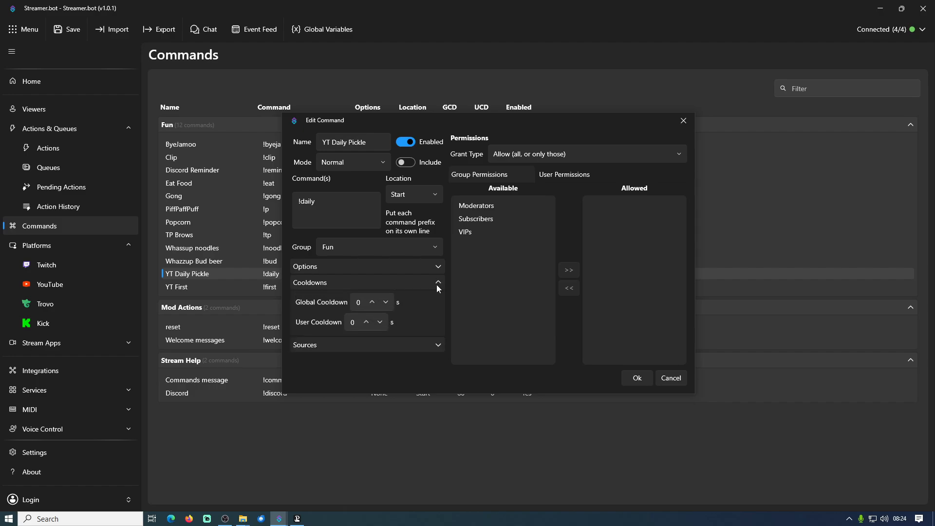
click(440, 282)
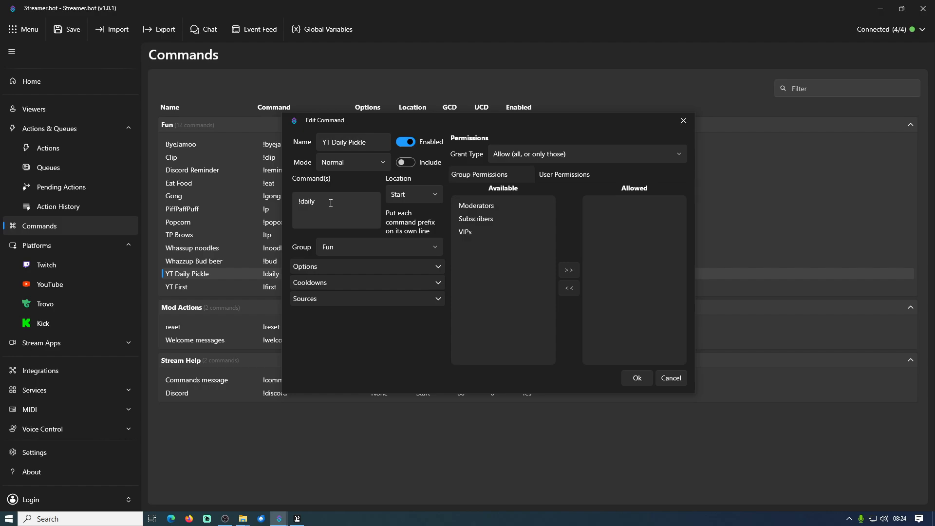
Step: Check which chat message sources the YT Daily Pickle command accepts, and close it without saving
click(438, 299)
scroll(390, 363, down, 2)
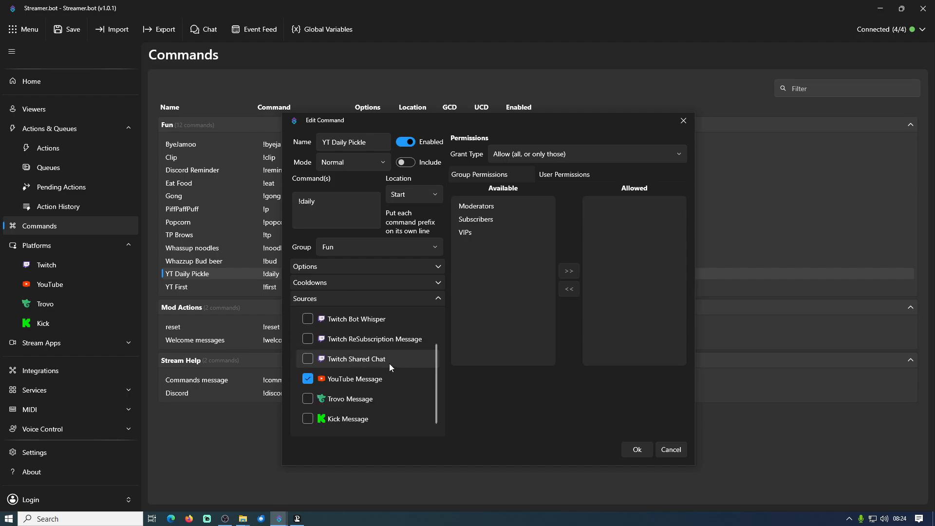
scroll(334, 380, up, 2)
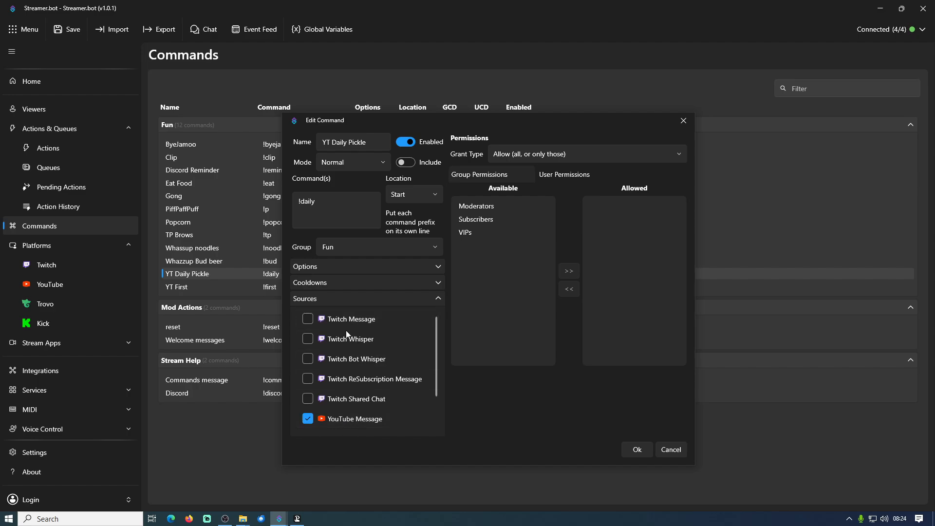
scroll(365, 384, down, 2)
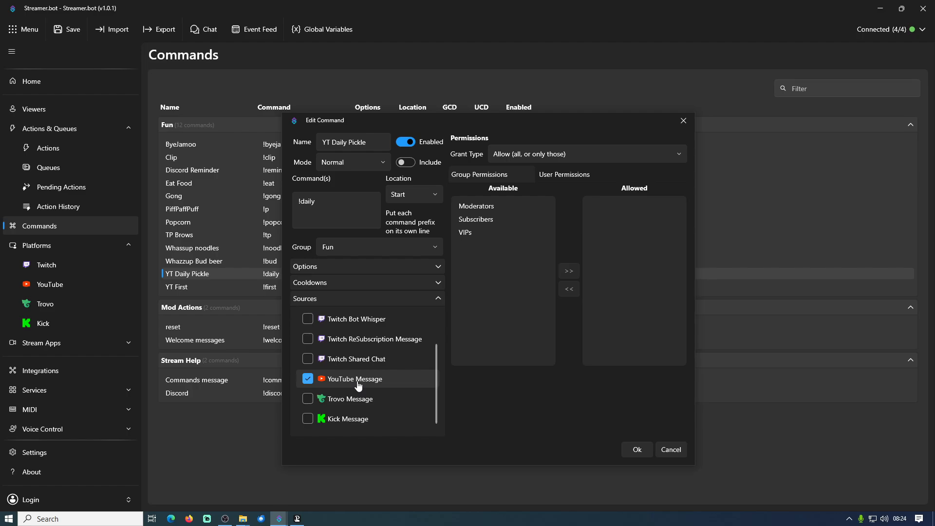
click(370, 382)
click(380, 384)
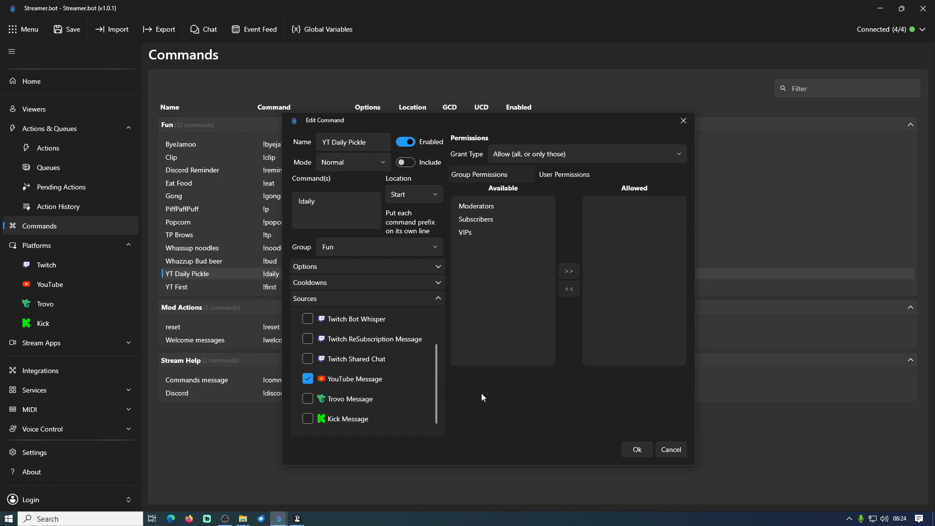
click(677, 451)
Step: View the YT Daily Pickle action's group, queue and run settings, and close them without saving
click(54, 150)
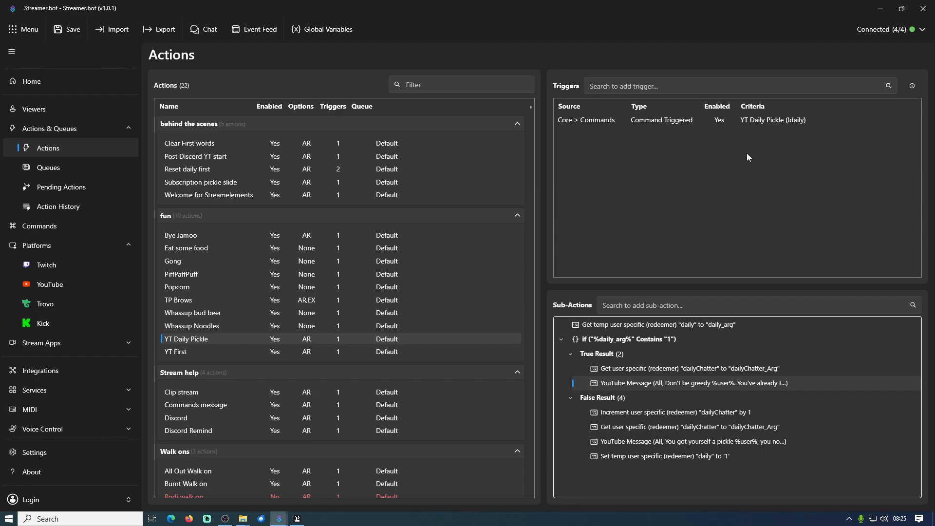
double_click(204, 344)
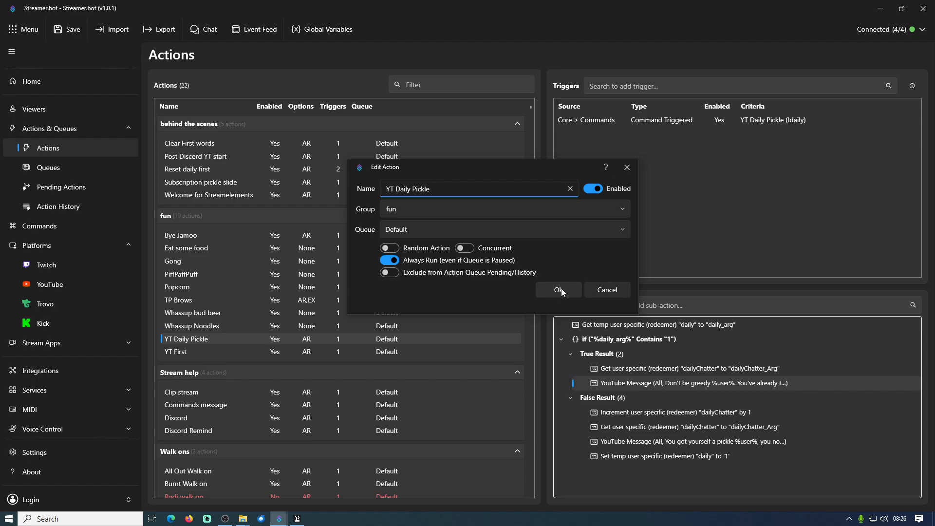
click(619, 292)
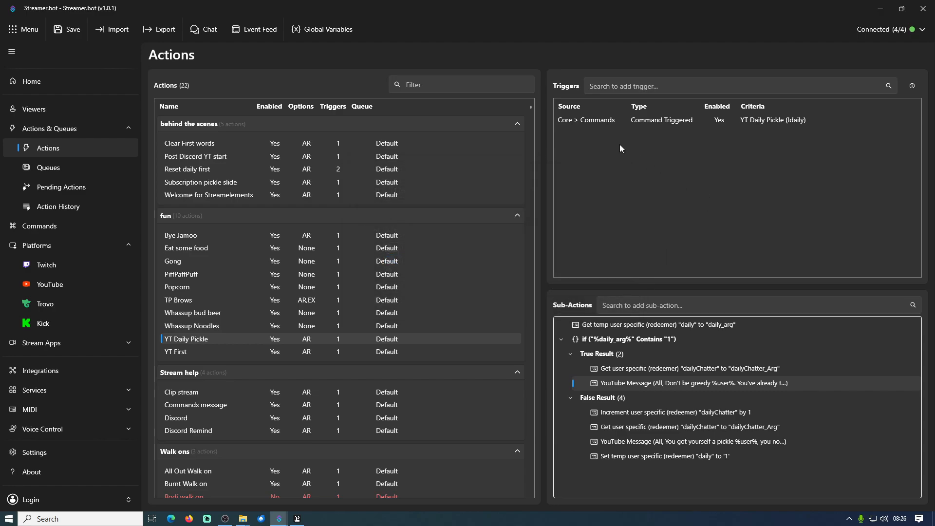
Step: Locate the Core > Commands > Command Triggered option among the triggers that can be added to YT Daily Pickle
right_click(669, 154)
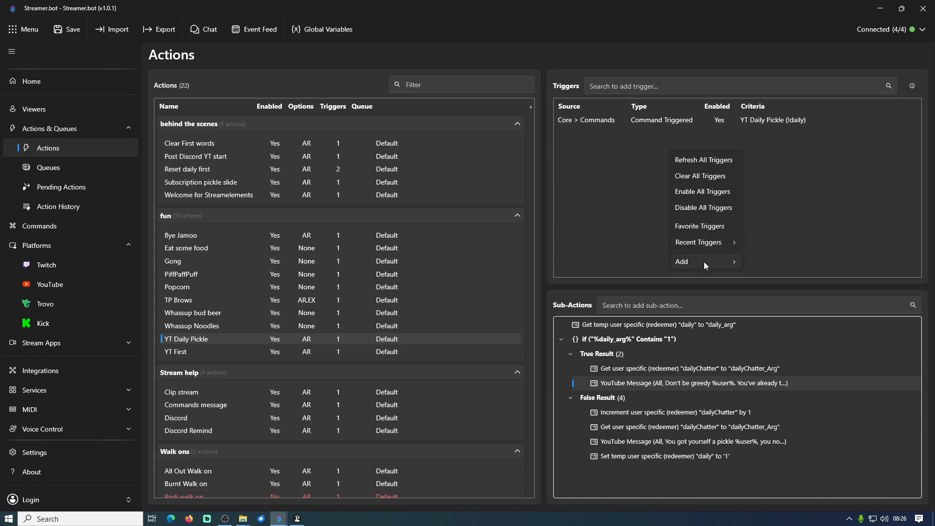
mouse_move(703, 262)
mouse_move(783, 270)
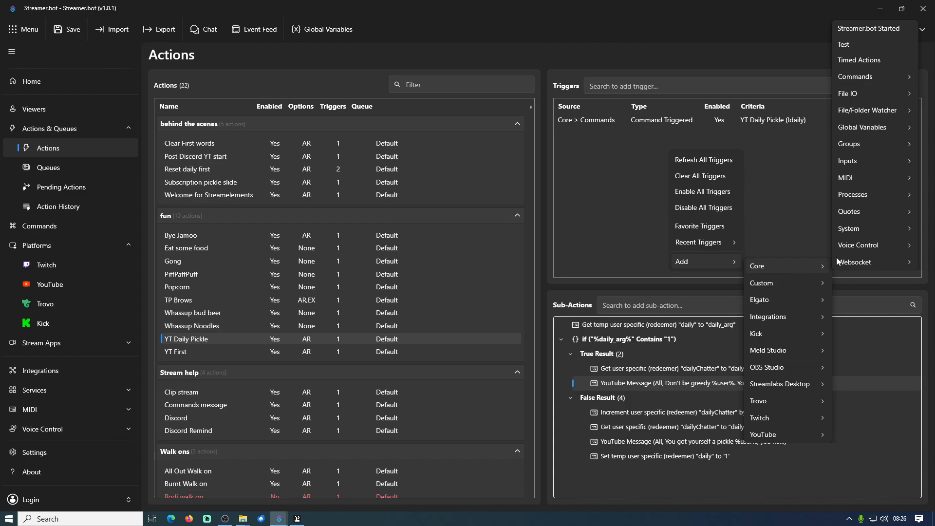
mouse_move(868, 77)
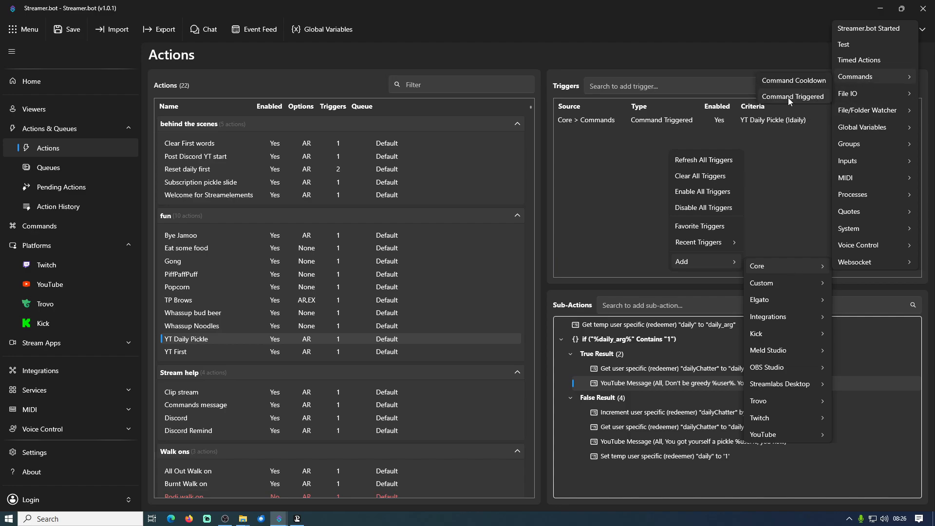
click(638, 139)
Step: Search the available triggers for "trig" and clear the search without adding one
click(616, 88)
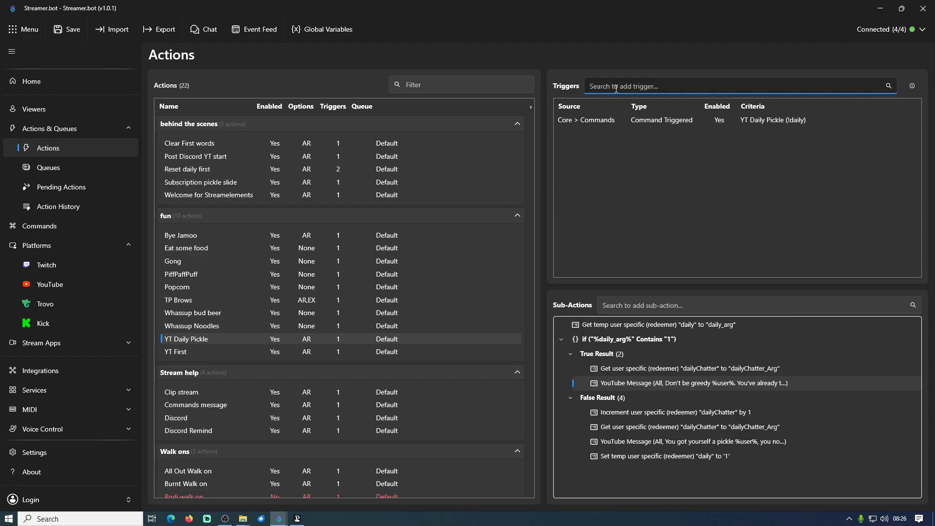
text(trige)
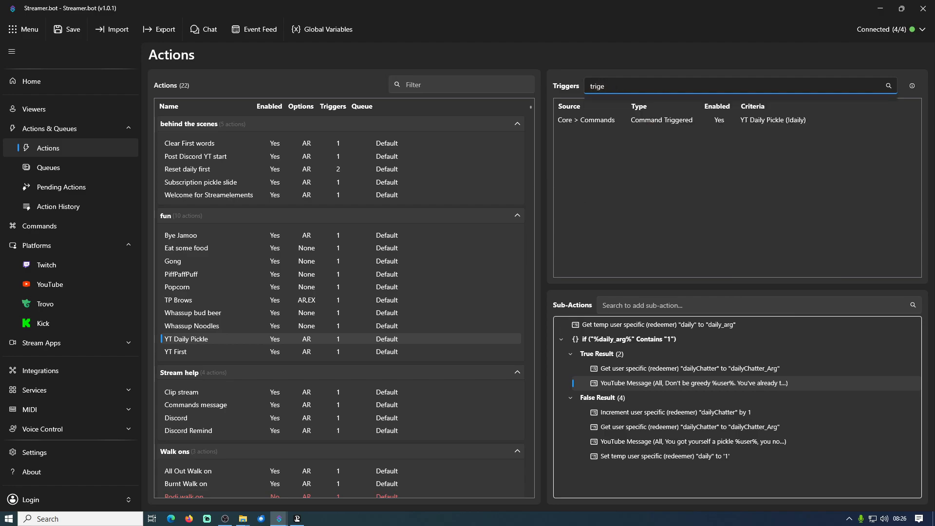
key(BackSpace)
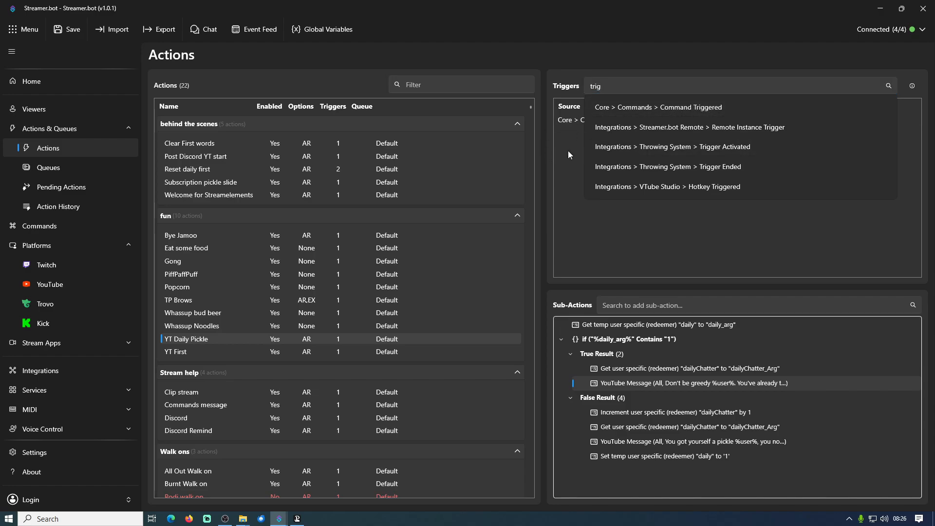
click(624, 90)
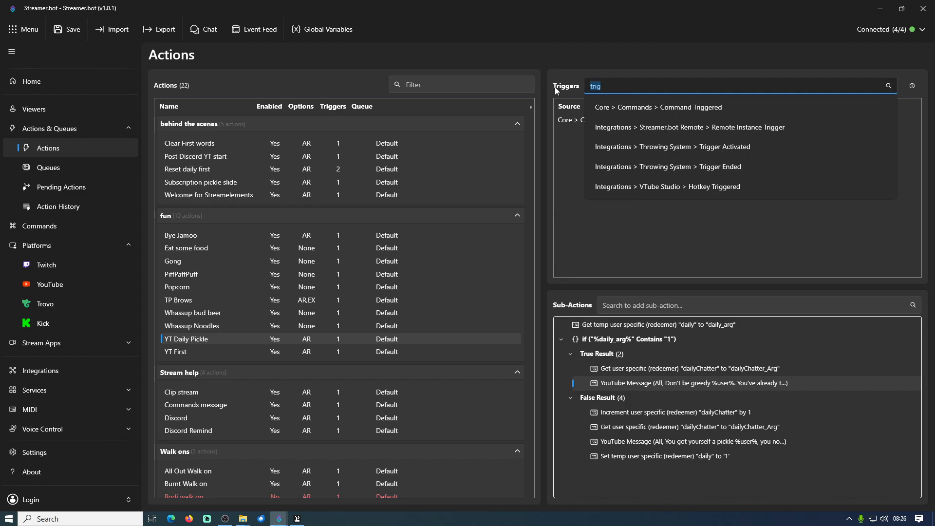
key(BackSpace)
key(Escape)
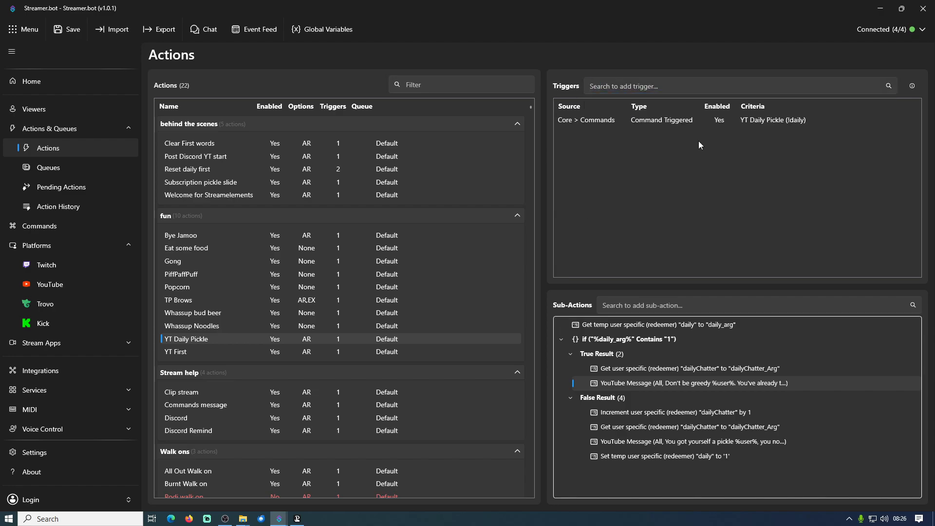
Step: Inspect the command choices in the action's existing Command Triggered trigger, and close it
click(675, 122)
double_click(675, 122)
drag(496, 223, 495, 159)
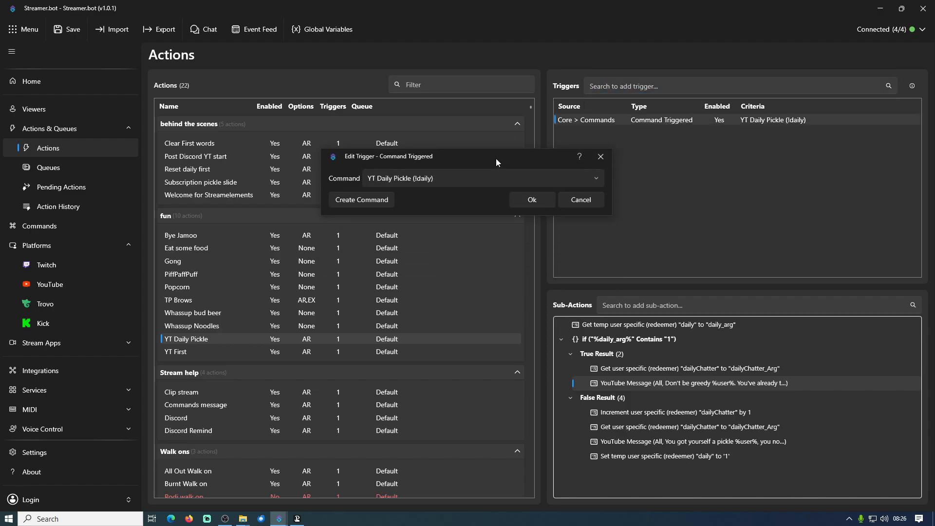
click(600, 178)
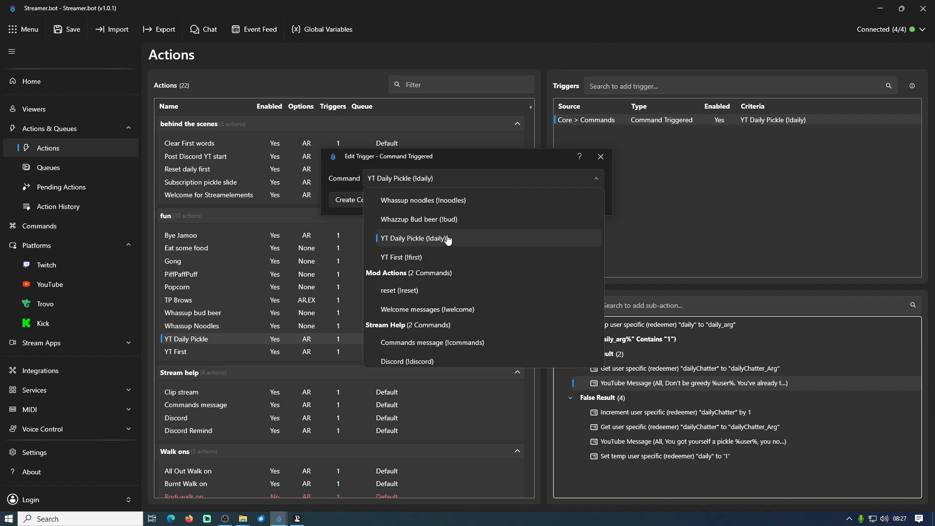
click(483, 157)
click(554, 199)
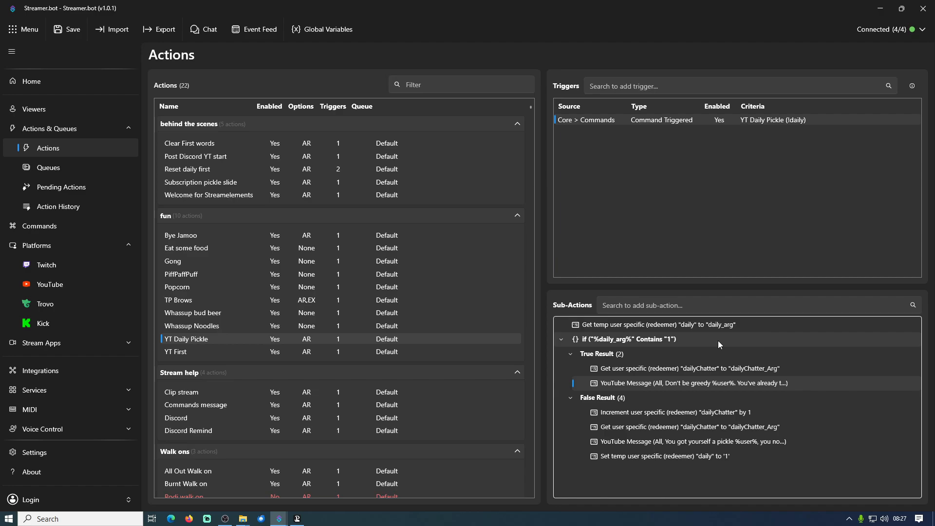
Step: Examine the first sub-action's Global (Get) settings for the "daily" variable, and close them without saving
double_click(673, 326)
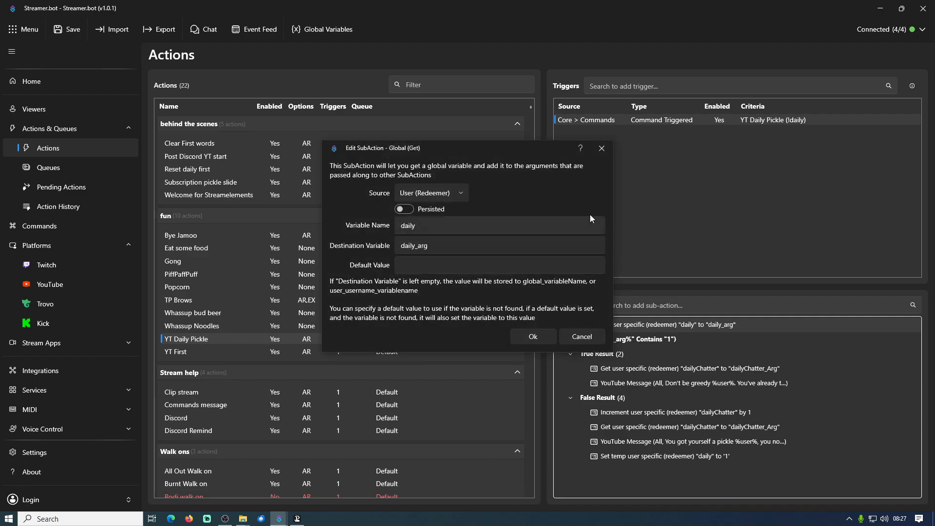
drag(500, 149, 514, 130)
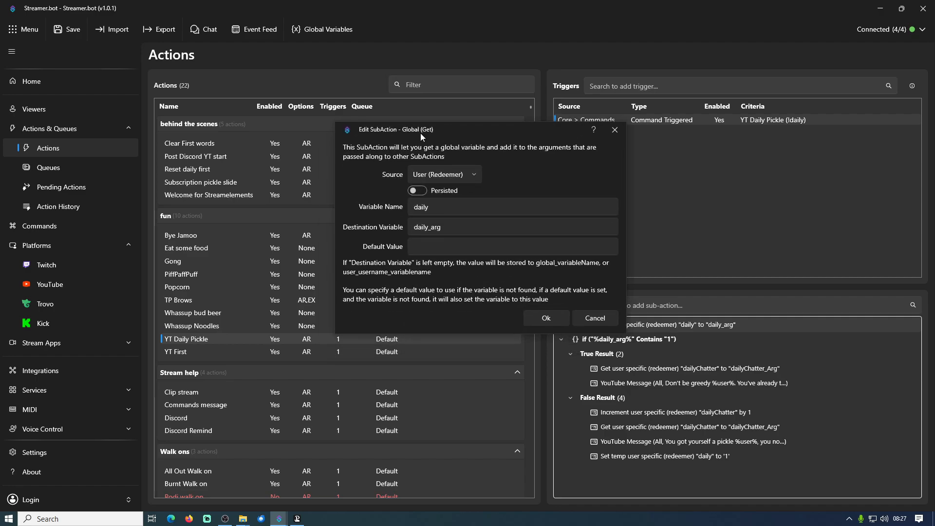
click(595, 318)
Step: Search the available sub-actions for "global" and clear the search without adding one
text(glo)
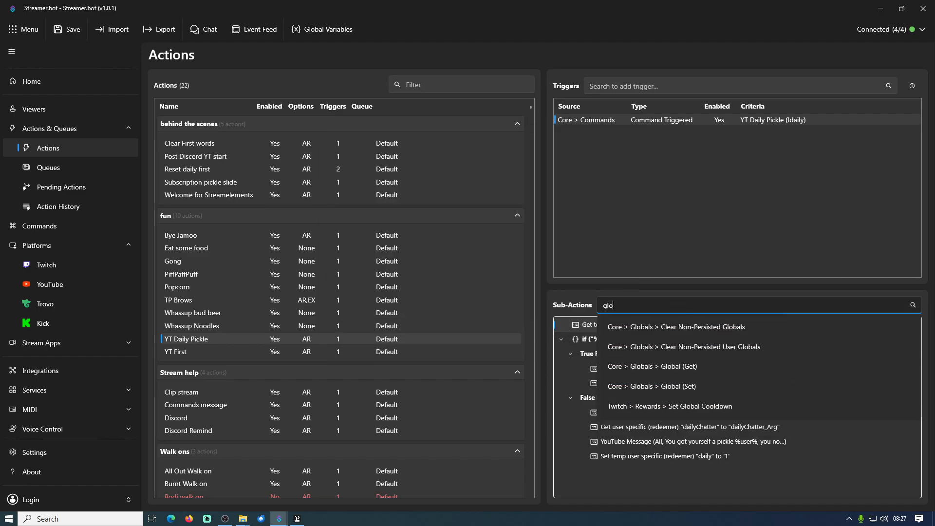
text(bal)
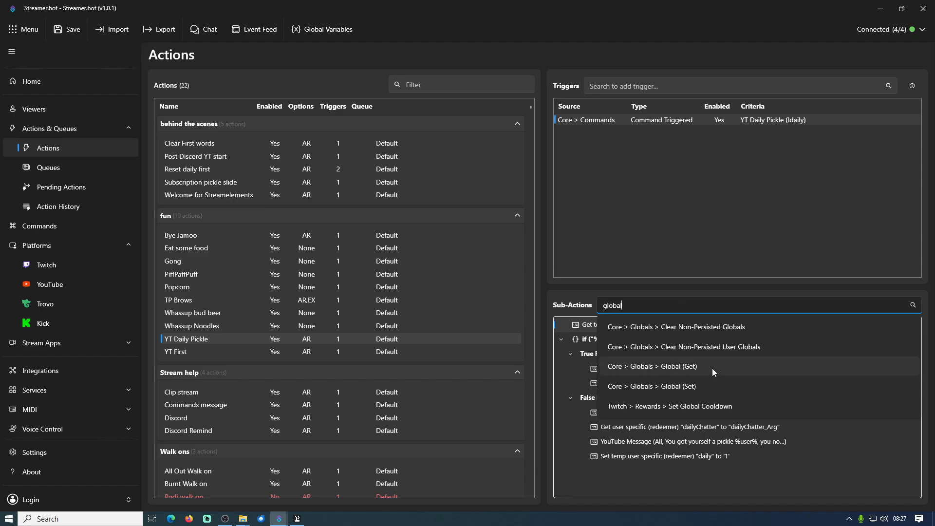
key(BackSpace)
key(BackSpace)
key(BackSpace)
key(BackSpace)
key(BackSpace)
key(BackSpace)
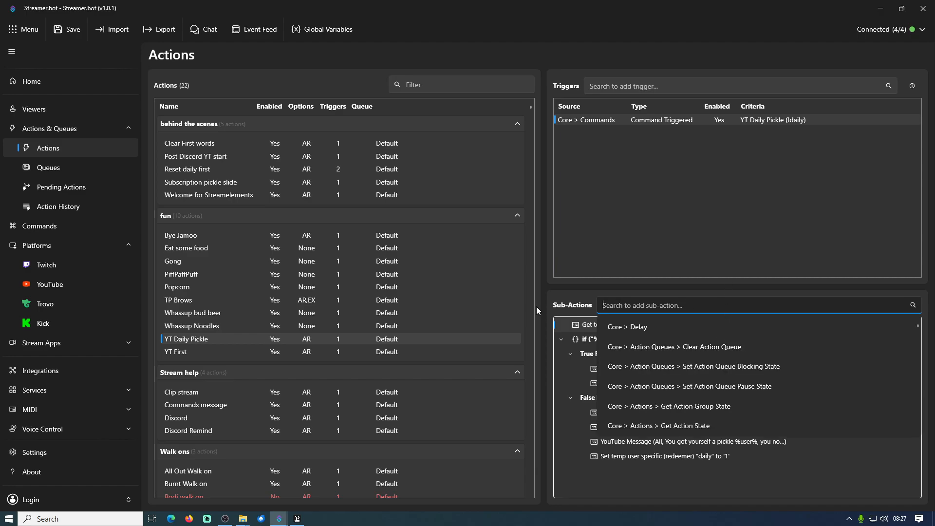
Step: Browse the Core Globals sub-actions available to add to the YT Daily Pickle action, and leave without adding one
click(536, 307)
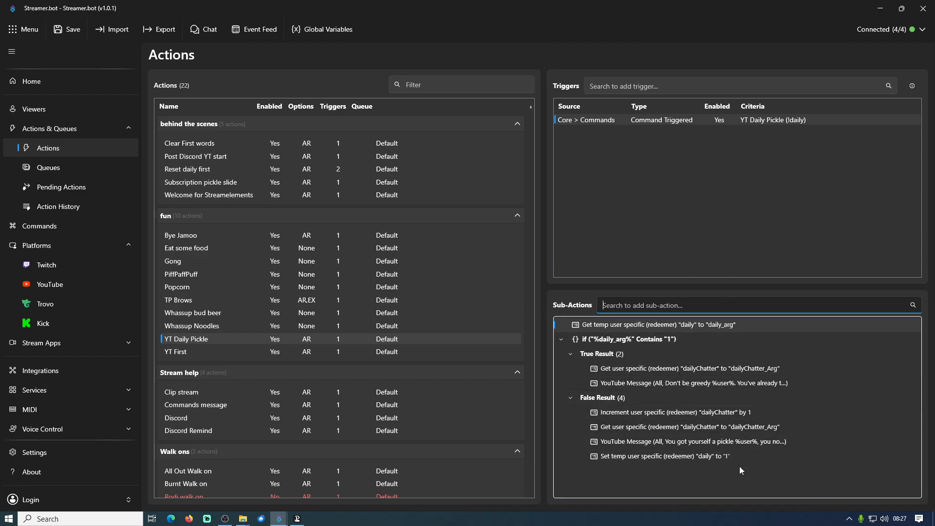
right_click(740, 486)
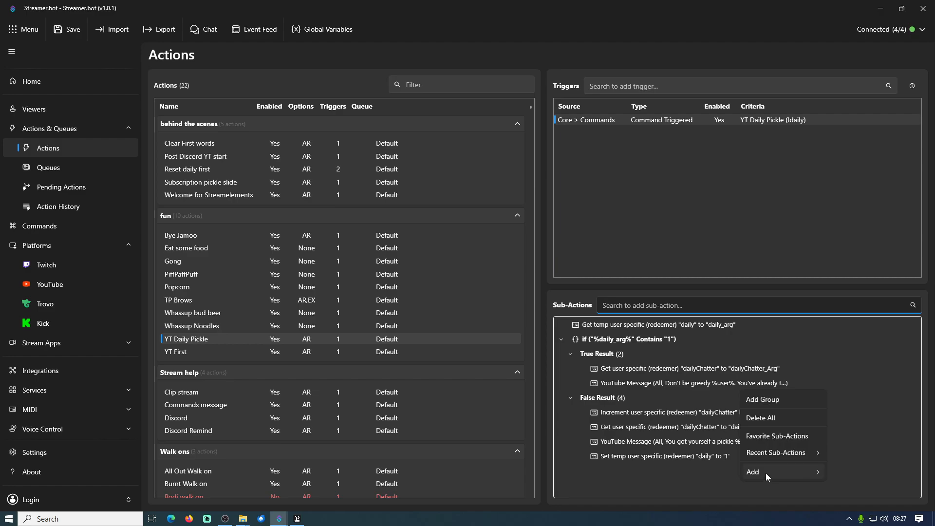
mouse_move(773, 473)
mouse_move(869, 240)
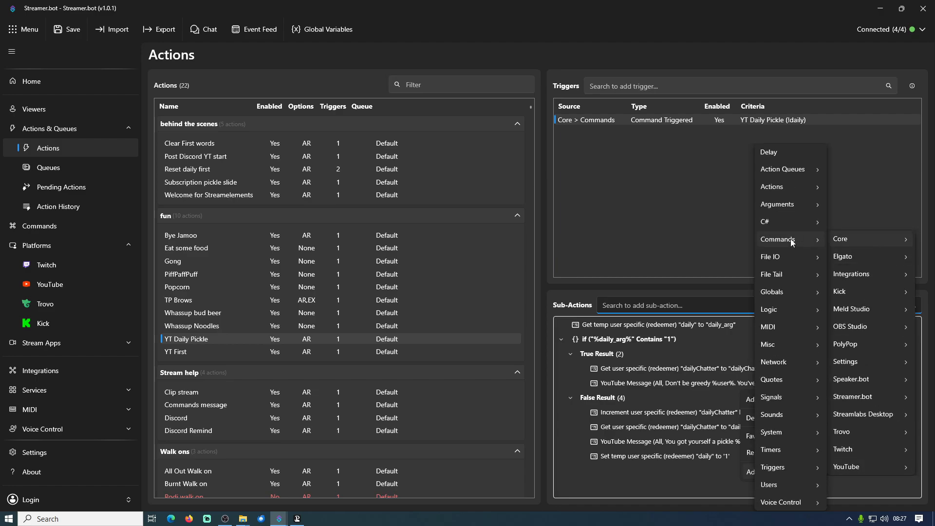
mouse_move(793, 292)
click(667, 200)
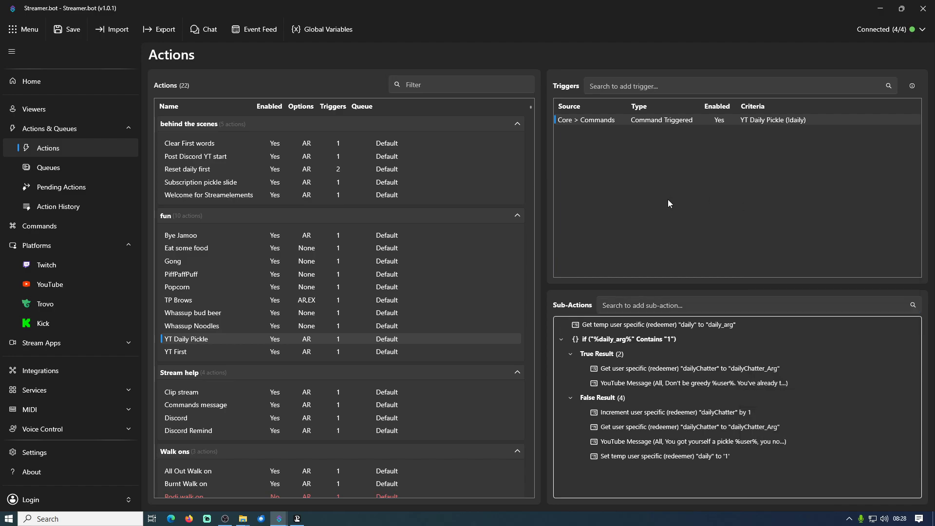
Step: Search the available sub-actions for "get" and clear the search without adding one
click(638, 305)
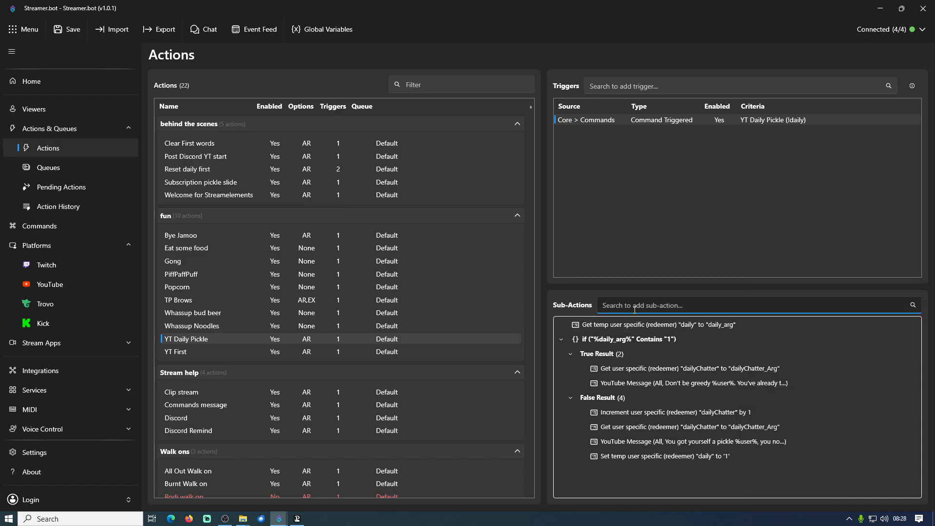
text(get)
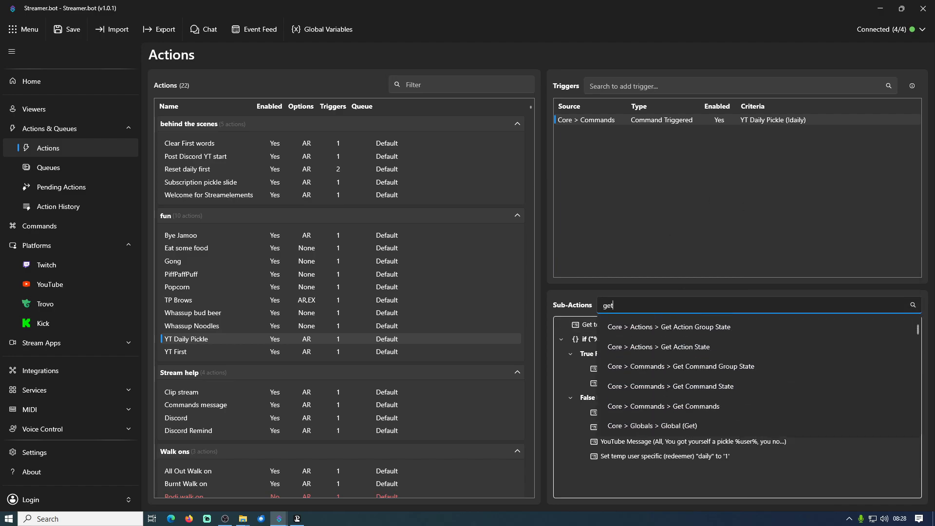
key(BackSpace)
key(BackSpace)
key(BackSpace)
click(717, 248)
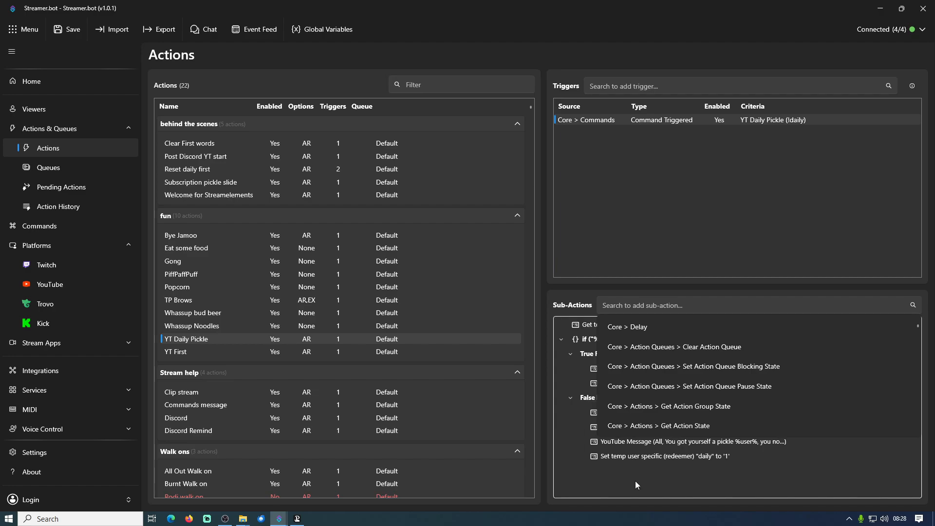
click(663, 311)
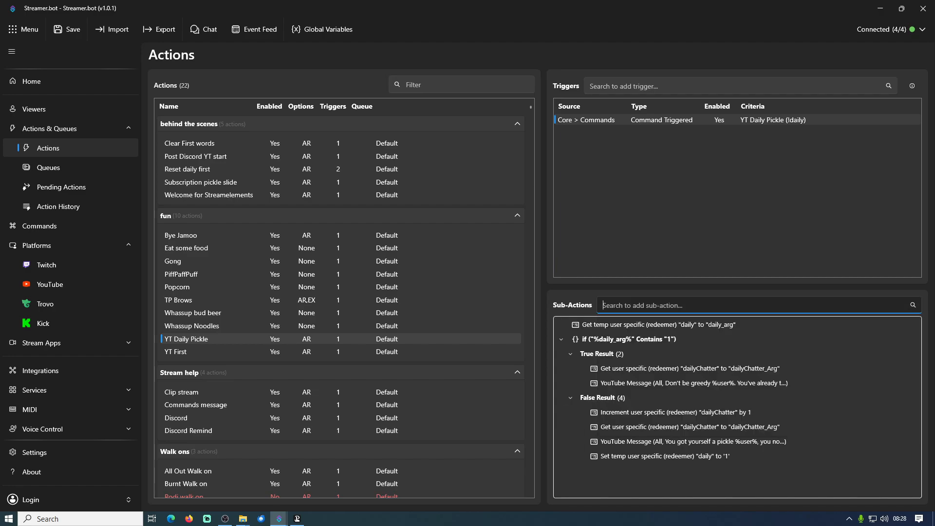
Step: Check the recently used sub-actions for the YT Daily Pickle action and close the list
right_click(725, 482)
mouse_move(785, 455)
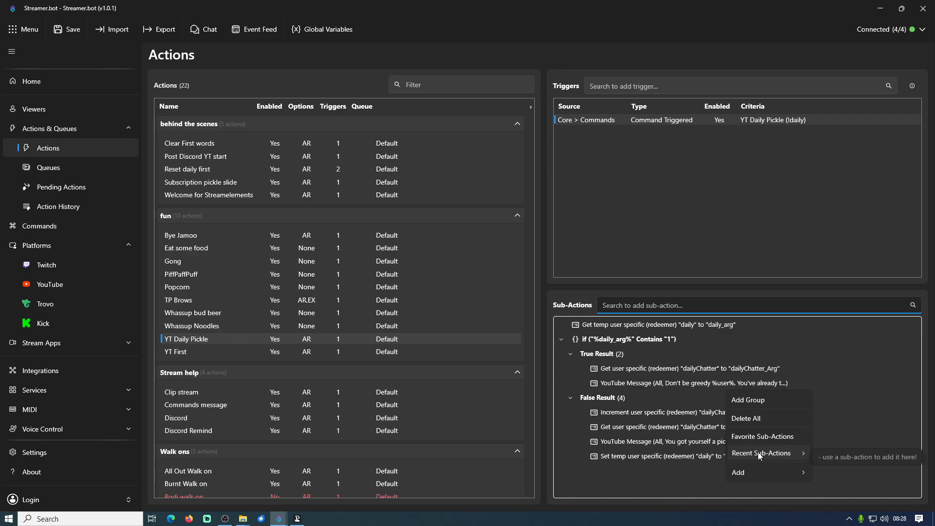
click(684, 483)
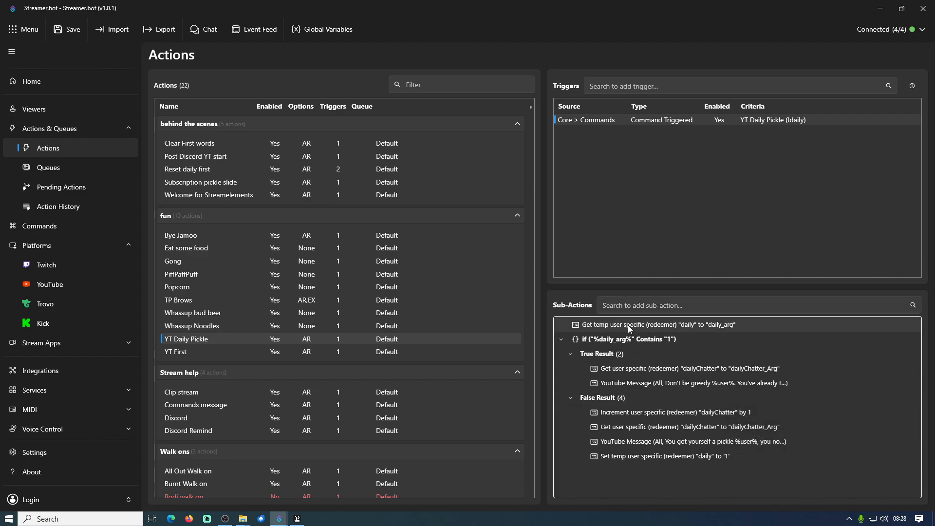
Step: Inspect the source choices in the first sub-action's Global (Get) settings, and close them without saving
double_click(628, 326)
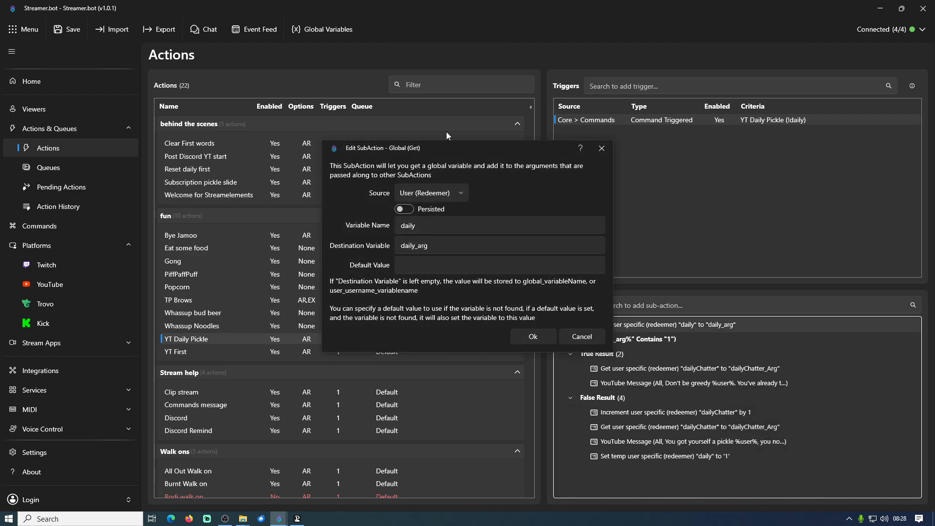
drag(458, 146, 469, 129)
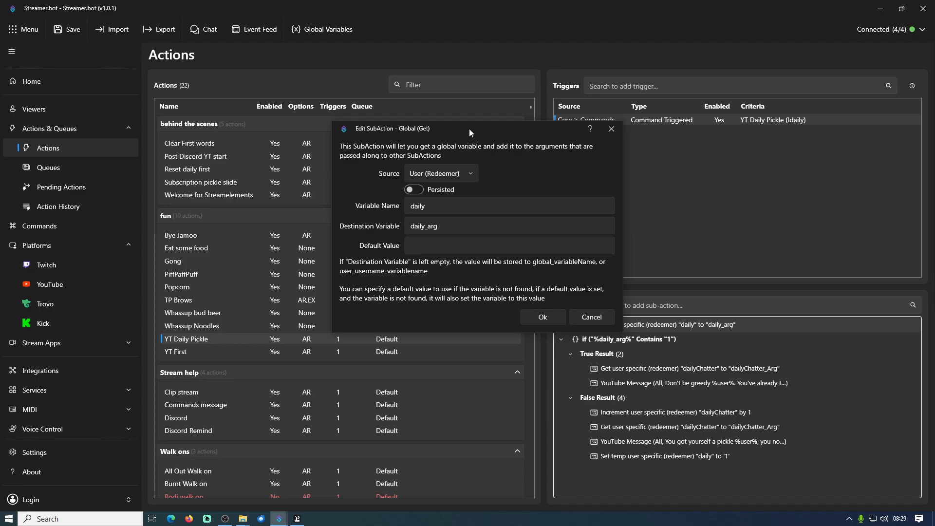
click(471, 170)
click(471, 171)
click(586, 317)
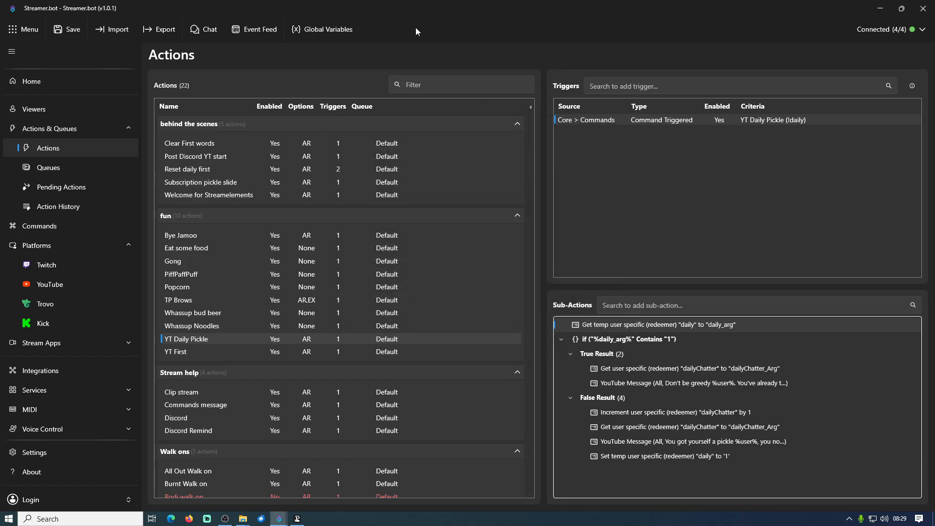
Step: Examine the platform choices under Non-Persisted User Globals in the global variables viewer, and close the viewer
drag(292, 525, 321, 138)
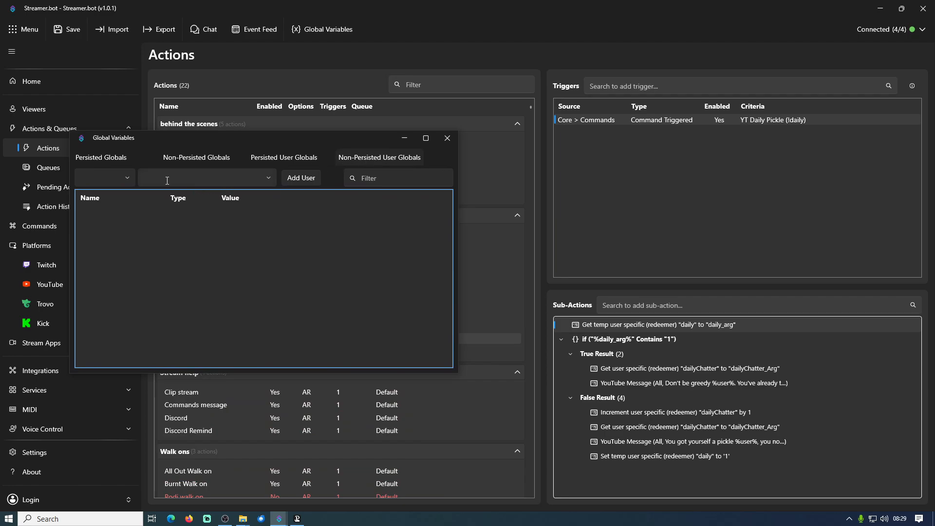
click(129, 175)
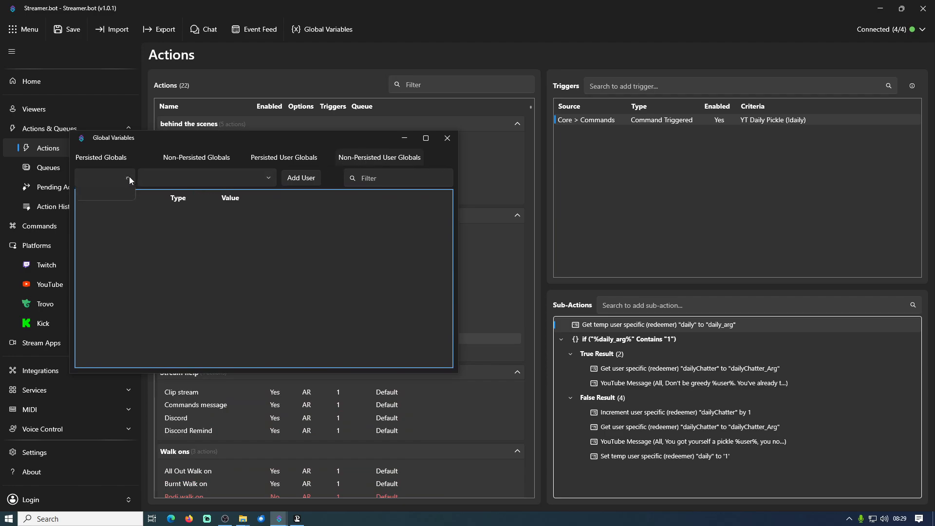
click(151, 222)
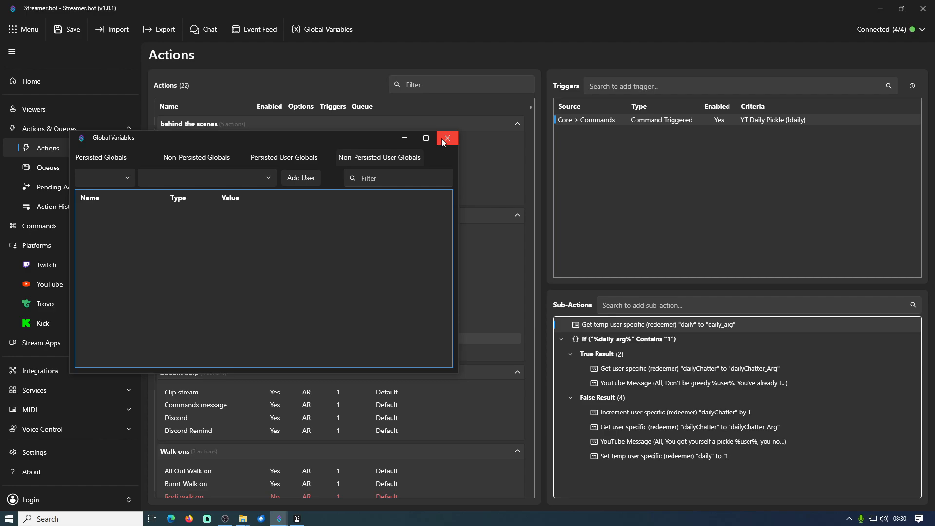
click(447, 139)
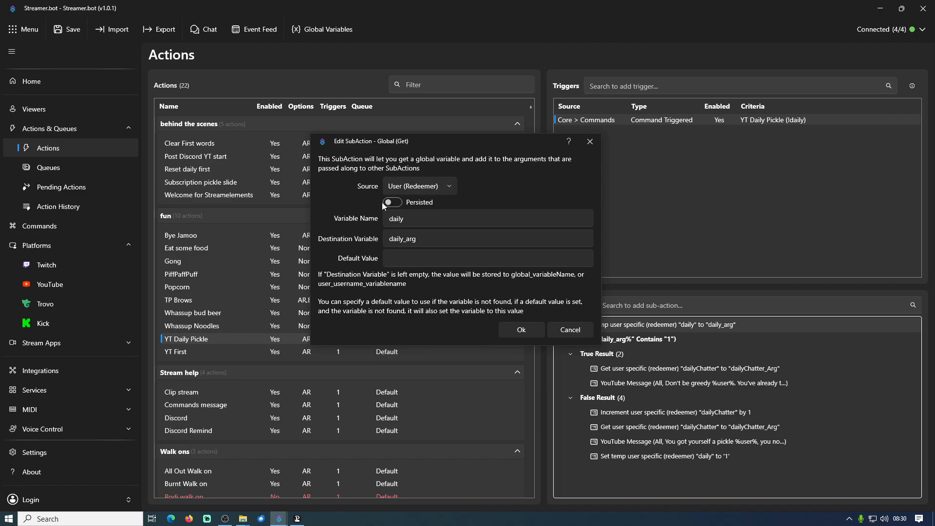
Step: Examine the variable name and destination variable in the first sub-action's Global (Get) settings, and close them without saving
click(430, 217)
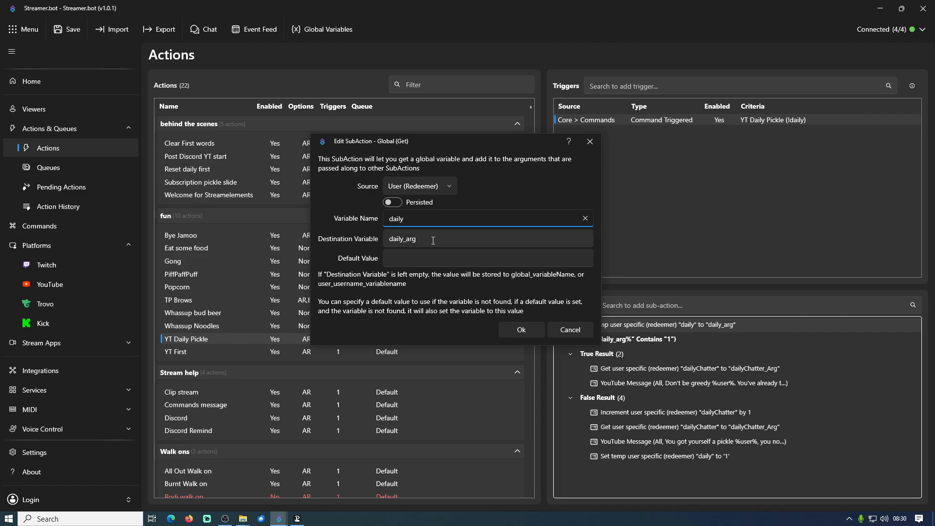
click(433, 240)
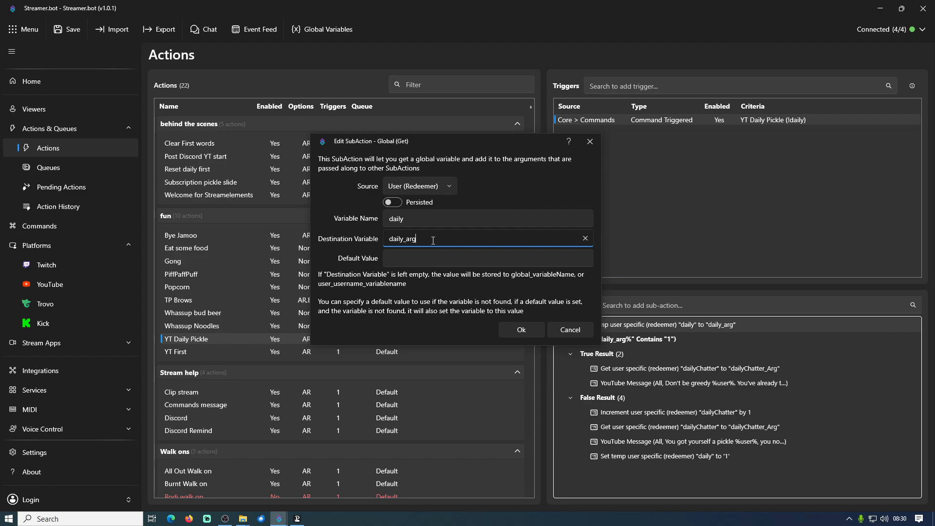
key(shift+Left)
key(shift+Left)
key(shift+Left)
click(427, 217)
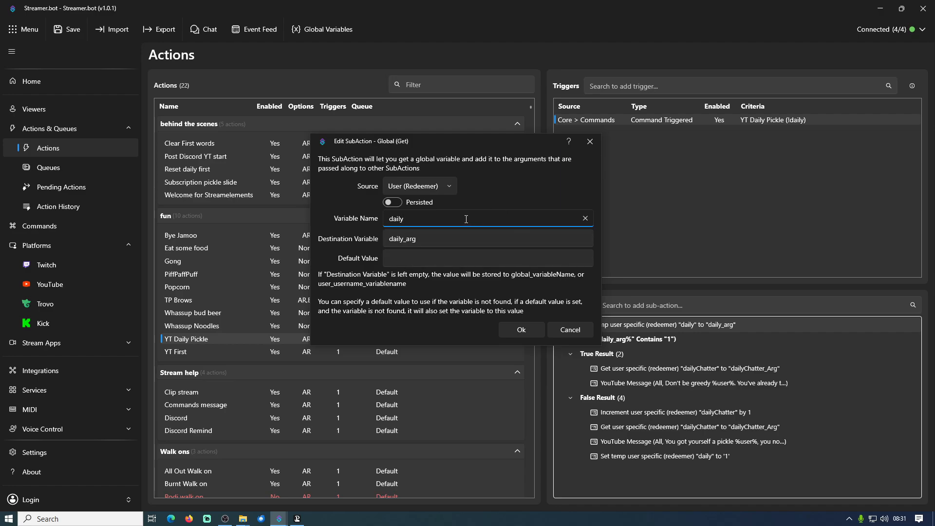
click(566, 331)
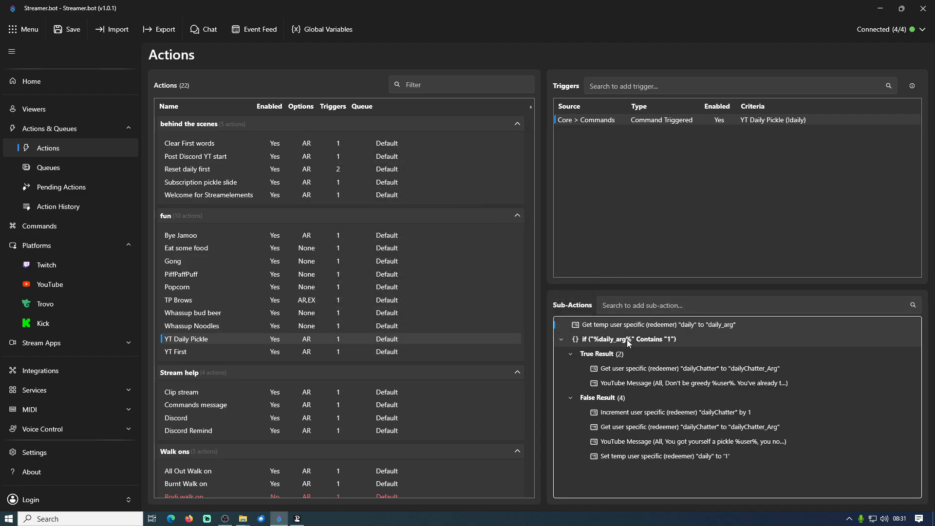
Step: Search the available sub-actions for "if" to locate the Core Logic If/Else entry
click(630, 306)
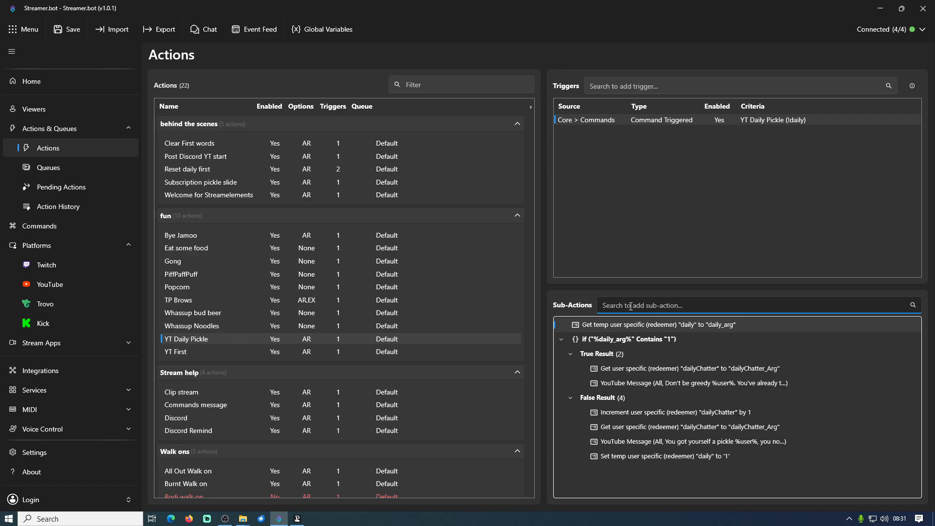
text(if)
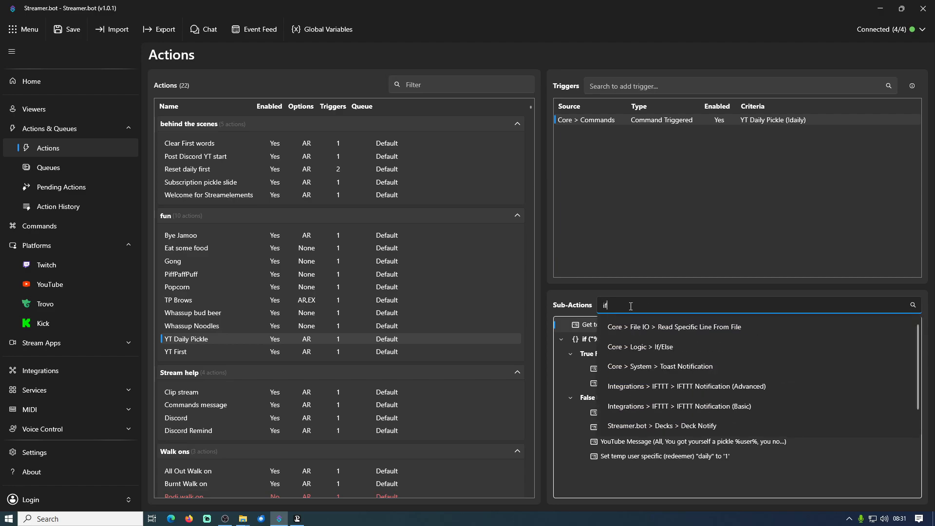
key(Down)
key(Down)
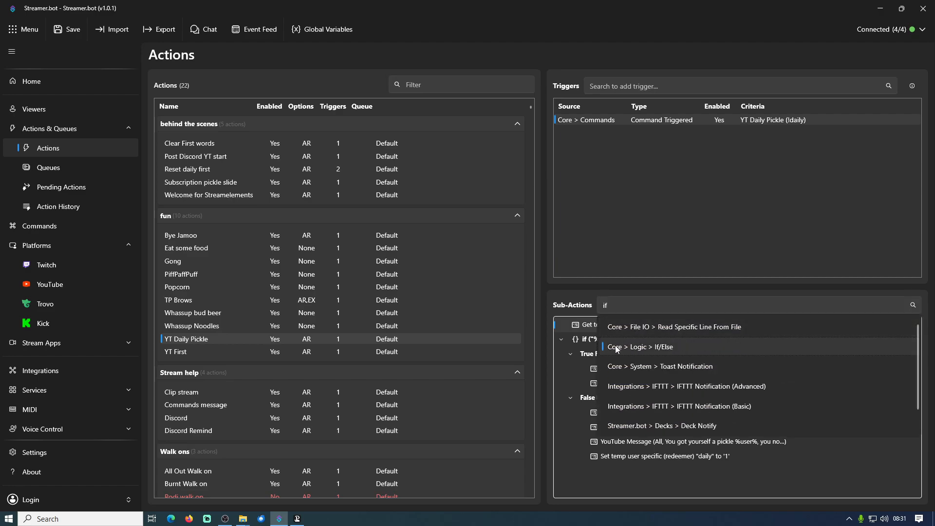
Step: View the blank settings of a new Core Logic If/Else sub-action, and cancel without adding it
right_click(701, 480)
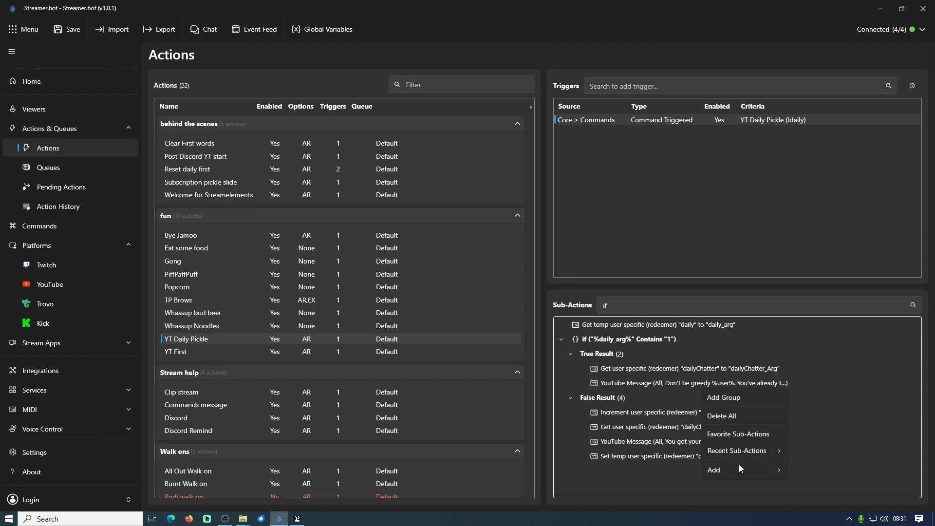
mouse_move(729, 471)
mouse_move(790, 239)
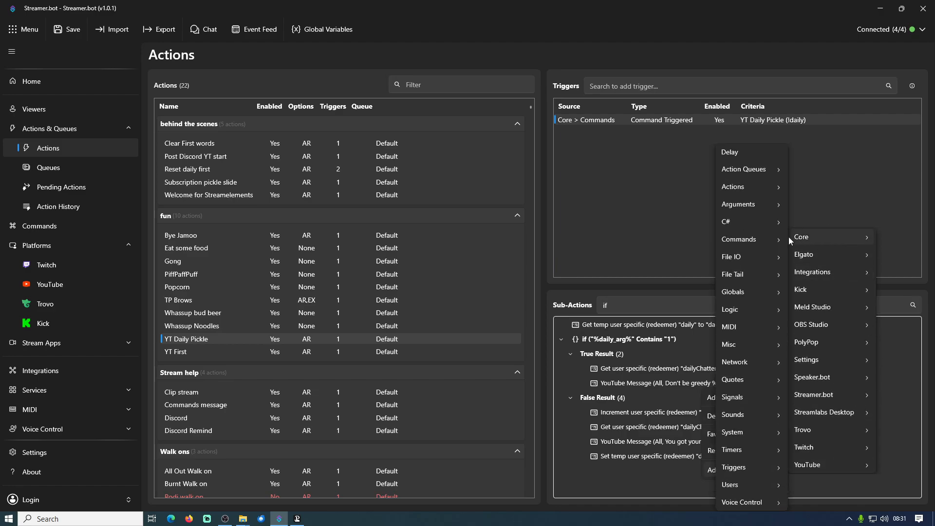
mouse_move(738, 313)
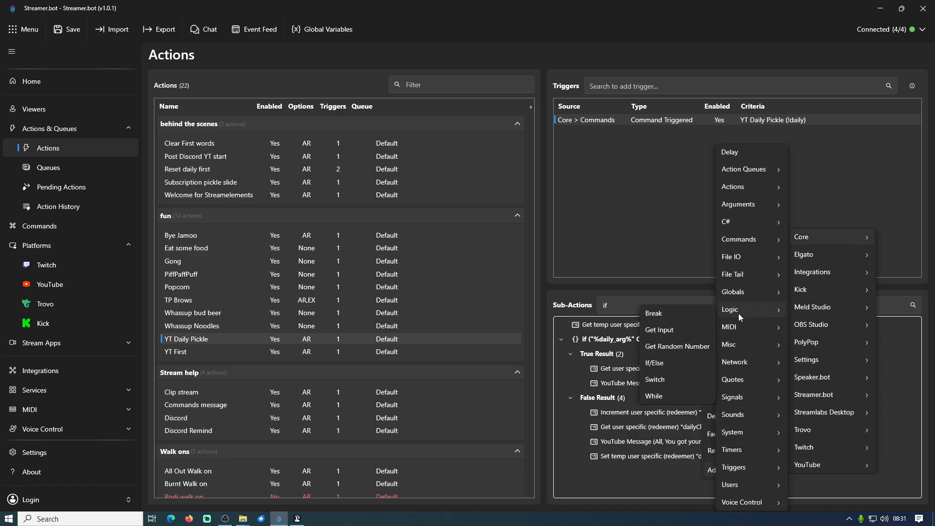
click(652, 364)
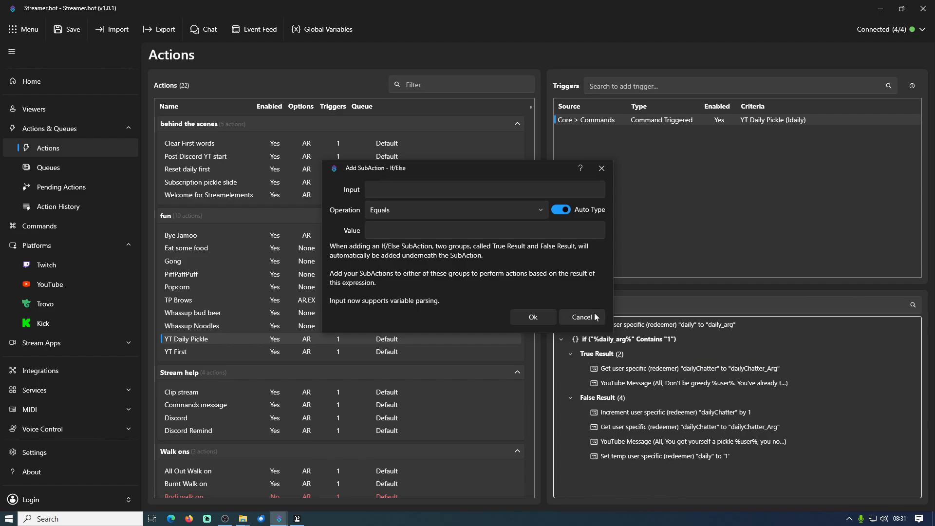
click(581, 317)
Step: Clear the "if" text from the sub-action search and dismiss the suggestions
click(630, 306)
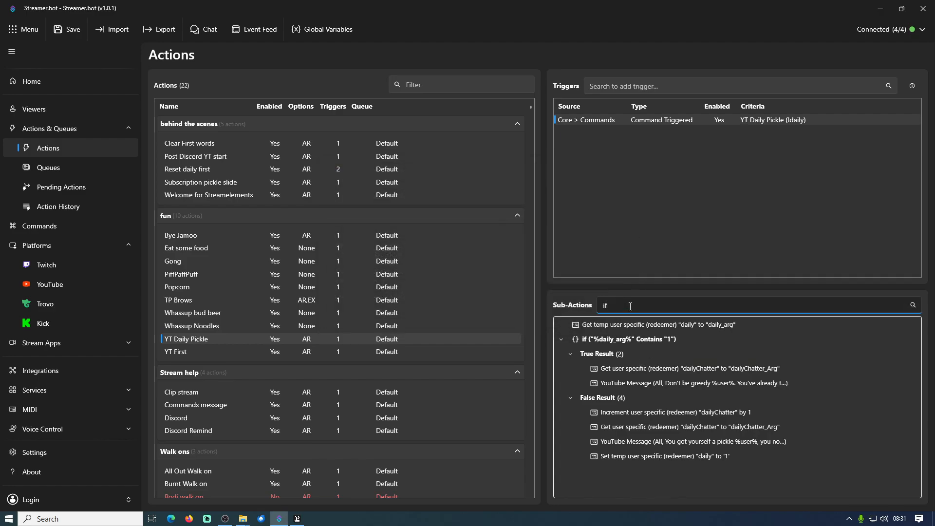
drag(630, 306, 579, 307)
key(BackSpace)
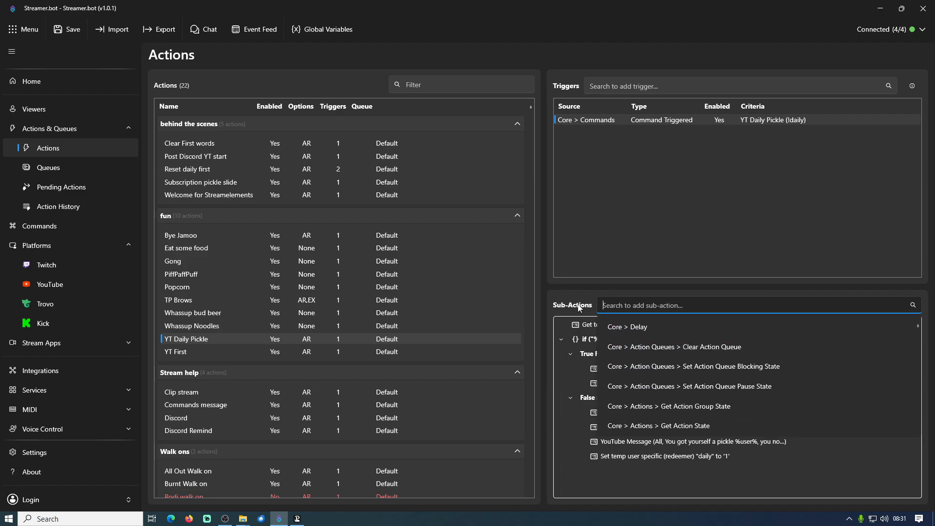
click(578, 308)
click(646, 485)
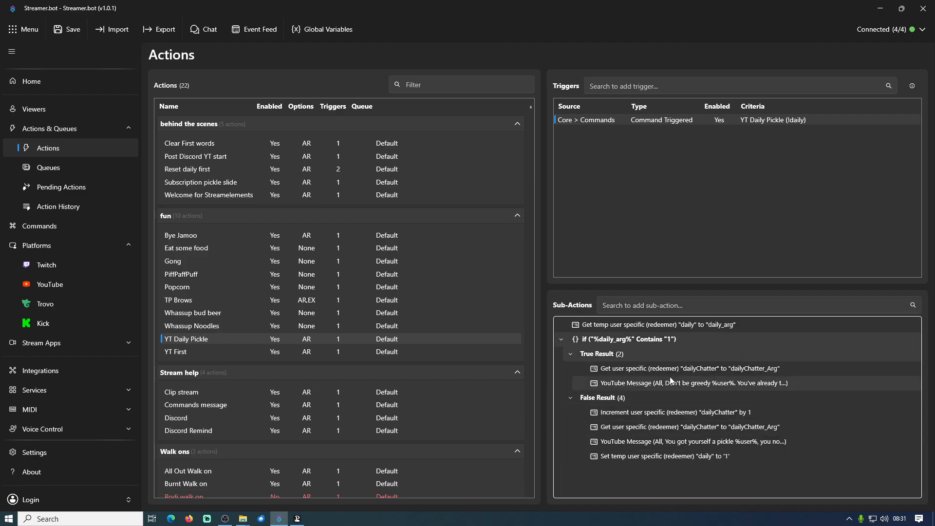
Step: Examine the input, operation and value of the existing If/Else sub-action that checks %daily_arg%, and close it without saving
double_click(630, 341)
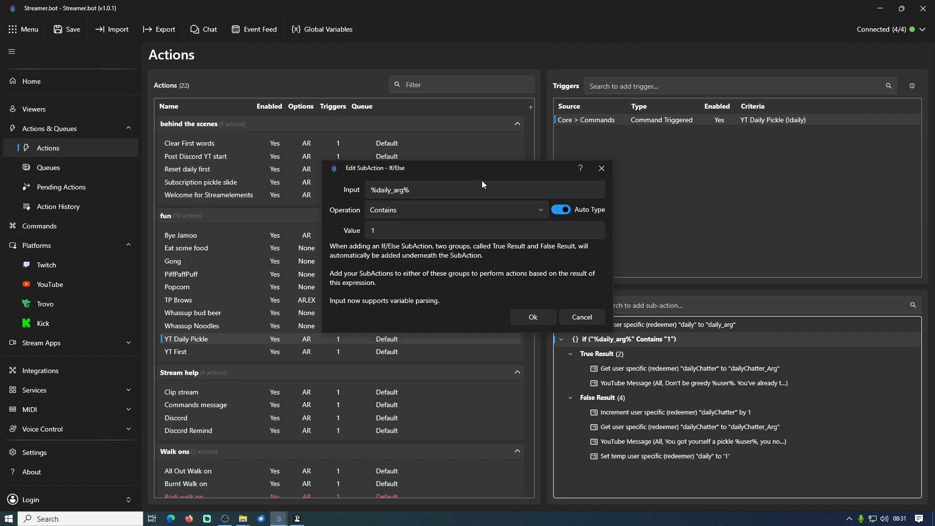
click(434, 189)
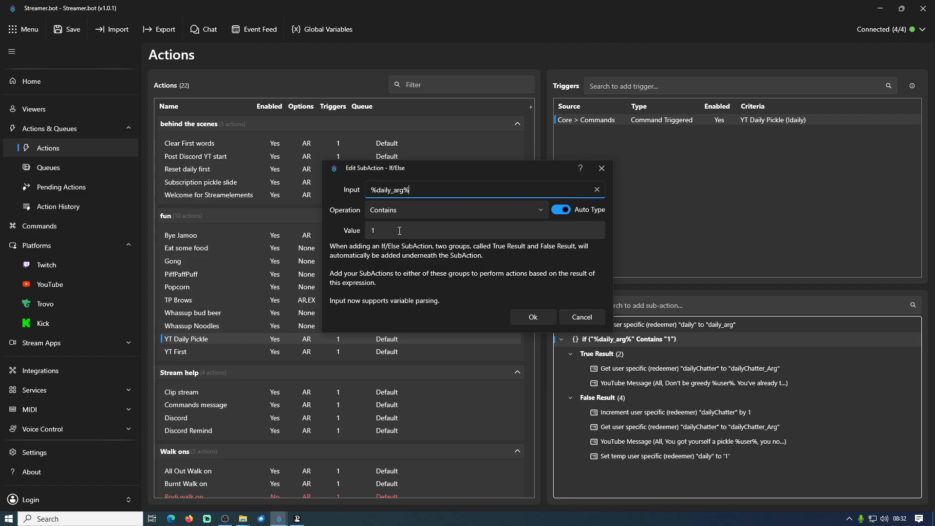
click(590, 322)
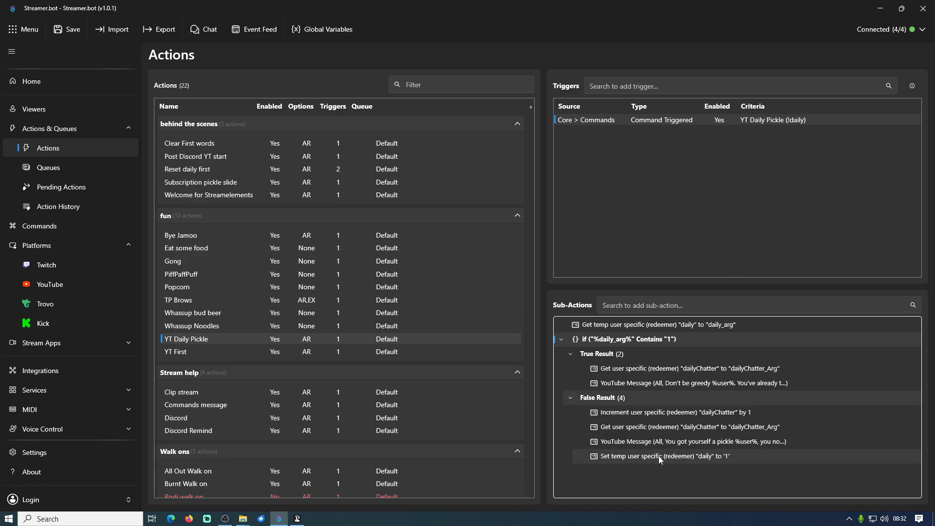
Step: Review the settings of the False Result sub-action that sets the redeemer's temporary "daily" variable
double_click(644, 457)
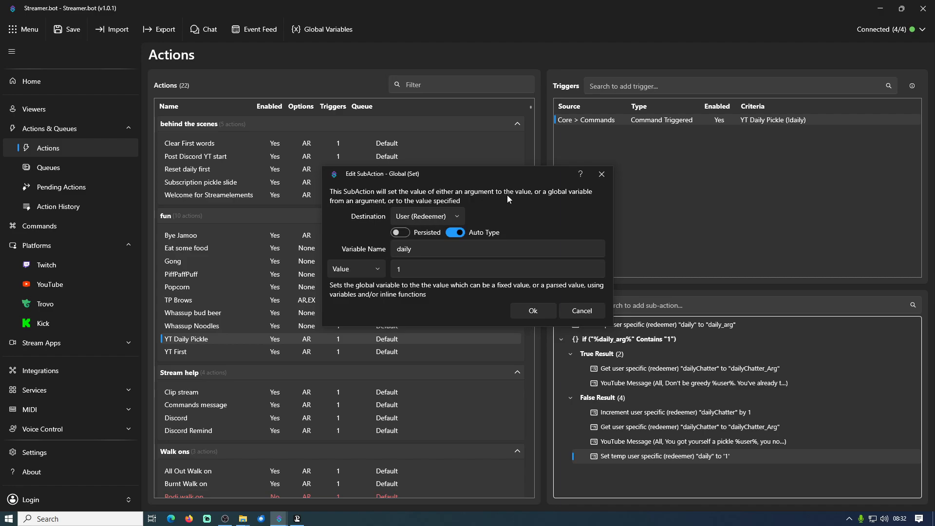
drag(491, 175, 488, 172)
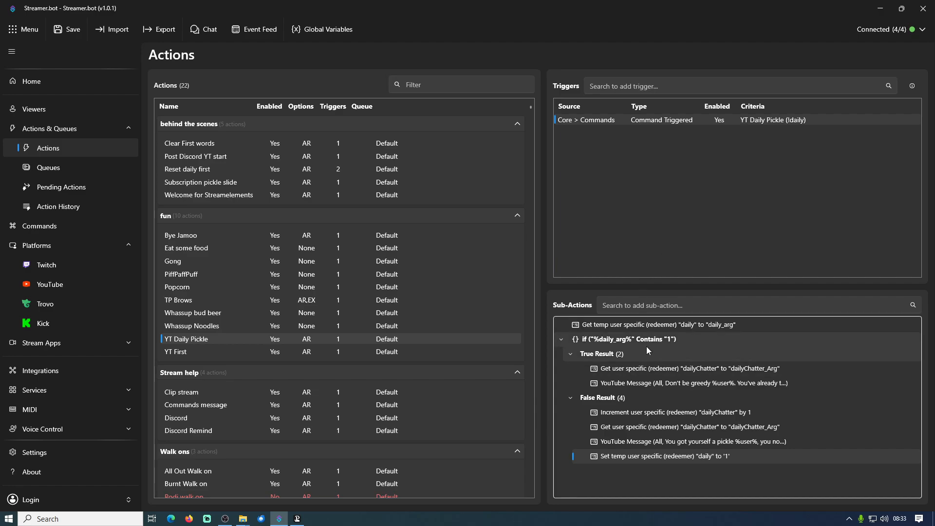
Step: Examine the True Result YouTube message and its %user% placeholder without changing the text
double_click(636, 381)
drag(506, 182, 481, 173)
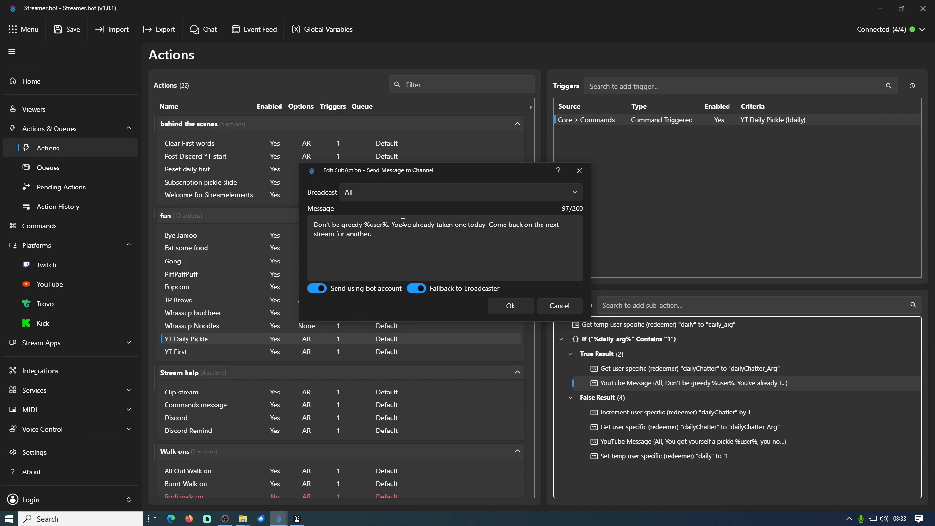
drag(389, 225, 365, 224)
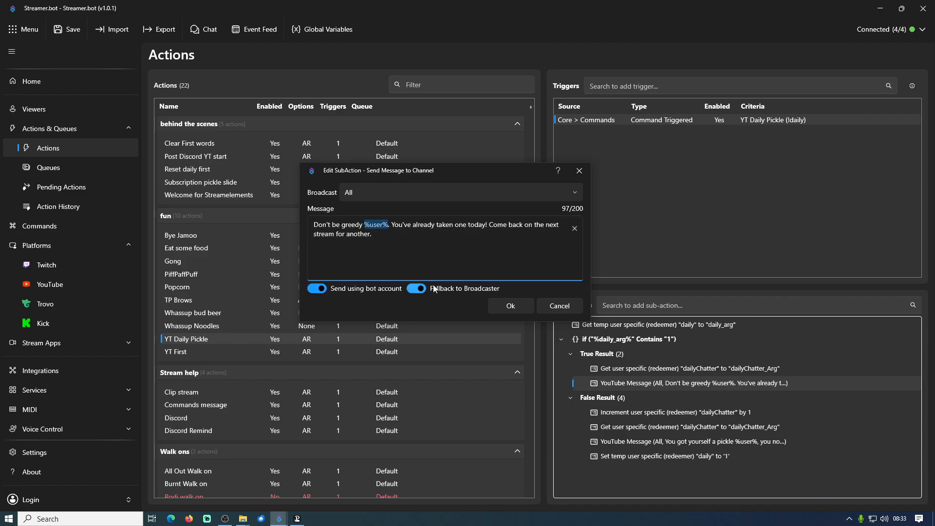
click(380, 236)
key(Up)
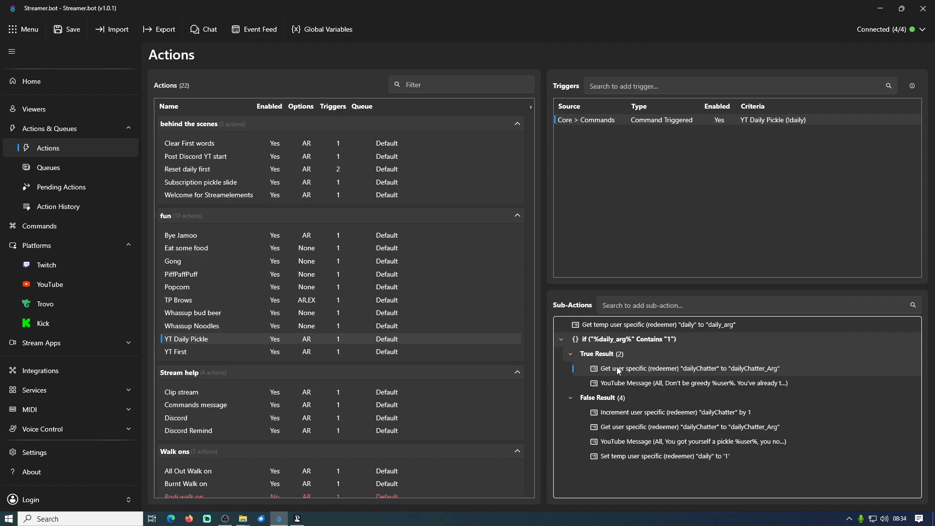
Step: Check the True Result dailyChatter sub-action, and search "global" to view a blank Core Globals Global (Get) sub-action without adding it
double_click(626, 369)
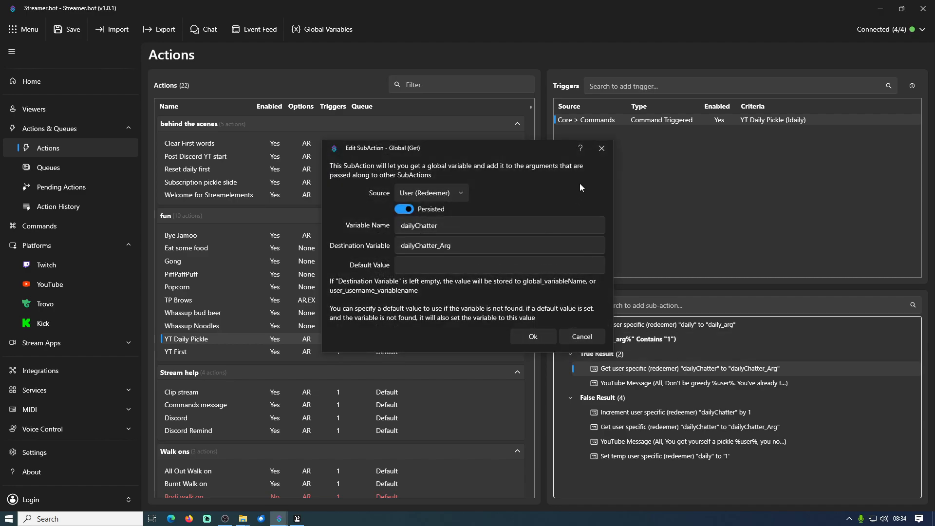
click(602, 148)
click(645, 305)
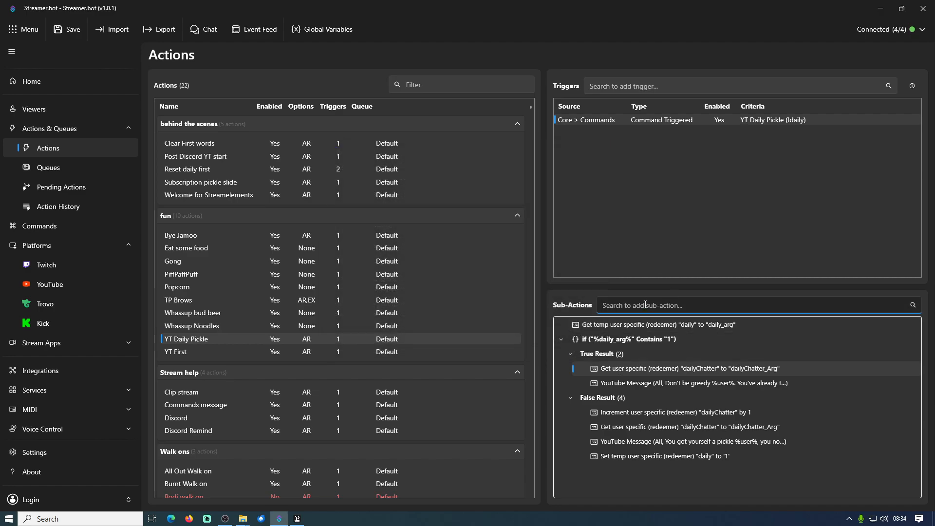
text(global)
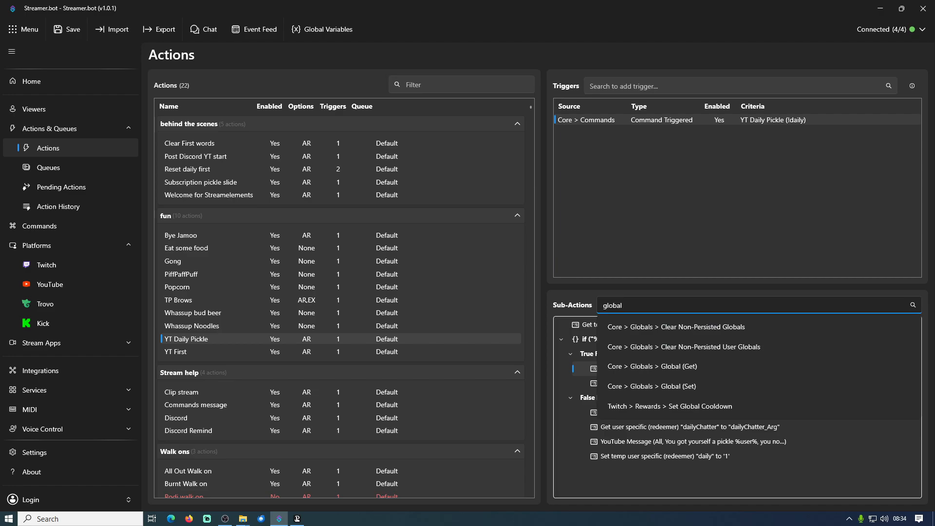
click(685, 366)
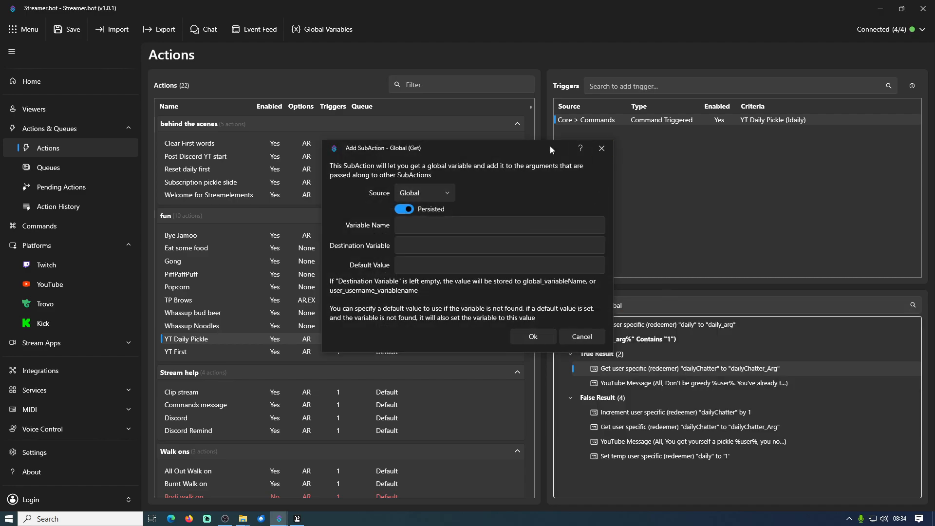
click(601, 148)
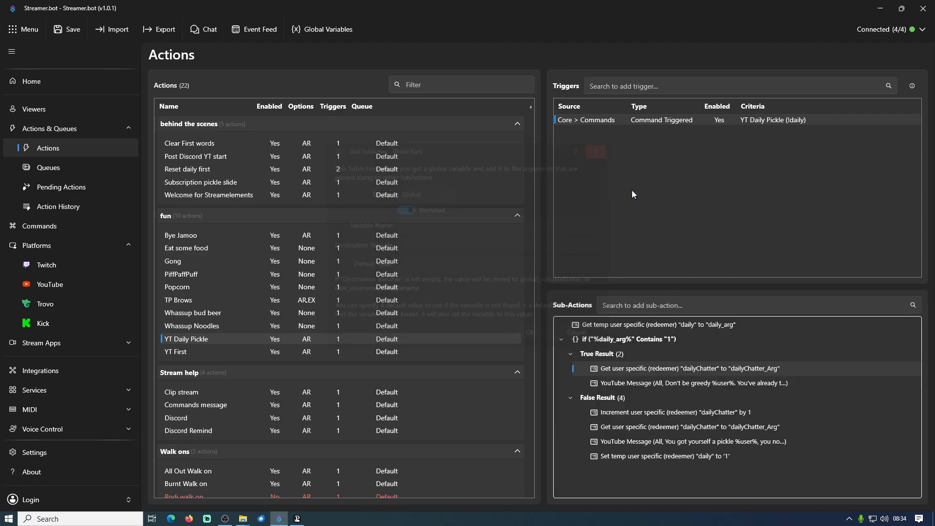
Step: Examine the source, variable name and destination variable of the True Result dailyChatter sub-action, and cancel without changes
double_click(609, 366)
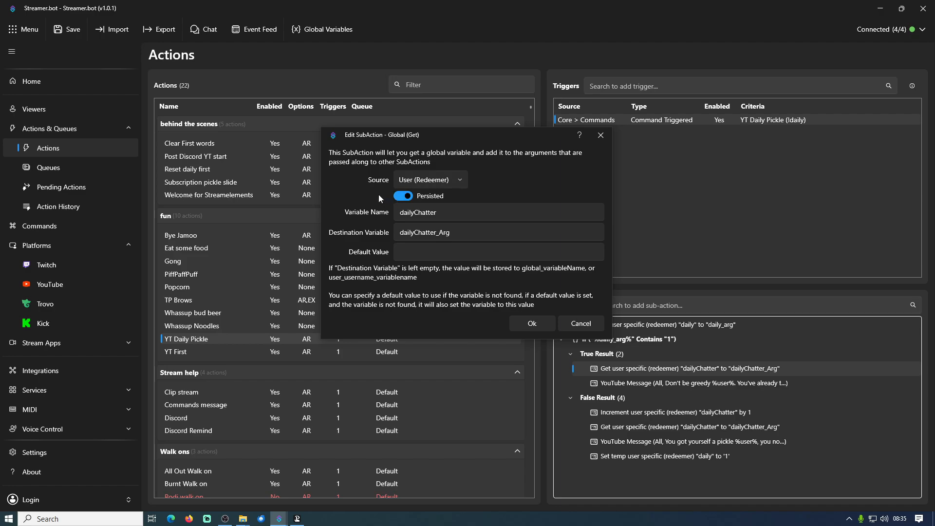
click(466, 218)
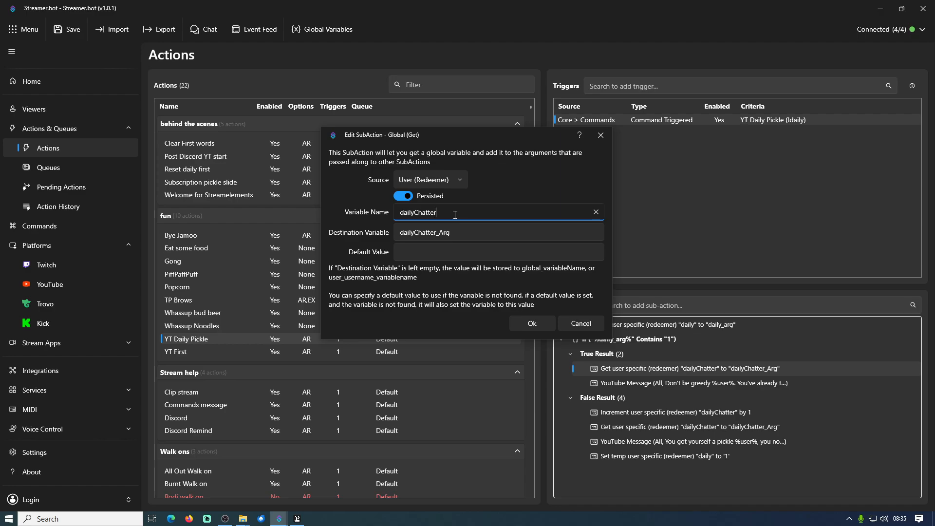
click(448, 229)
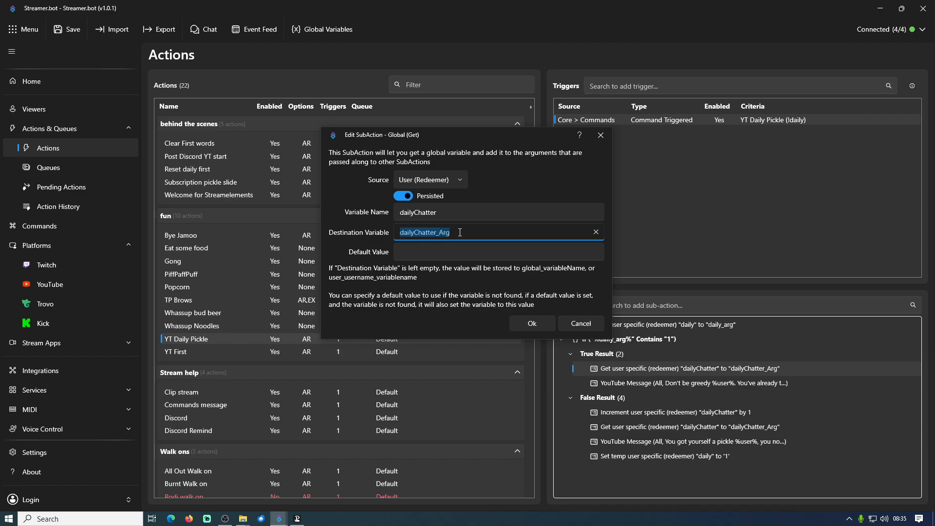
click(461, 233)
click(585, 325)
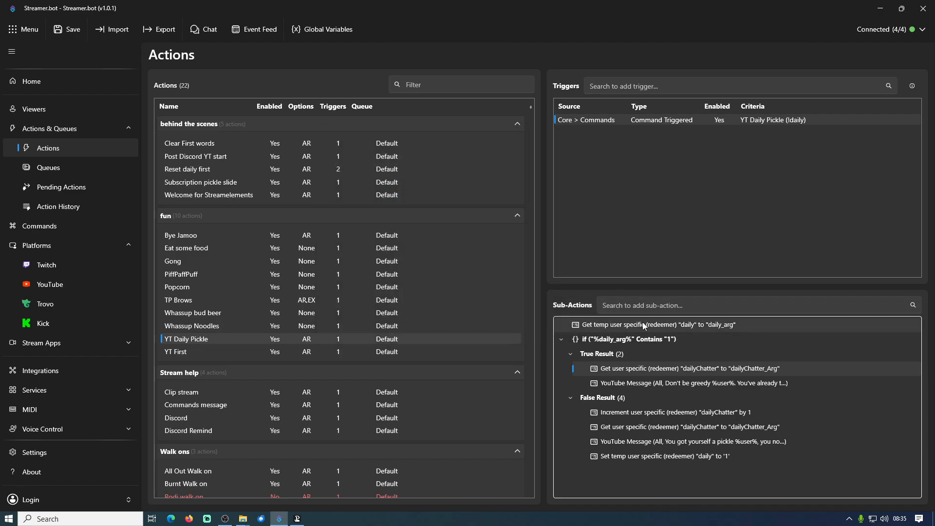
Step: Append "You already have %dailyChatter_Arg% pickles" to the True Result YouTube message and save the sub-action
double_click(654, 384)
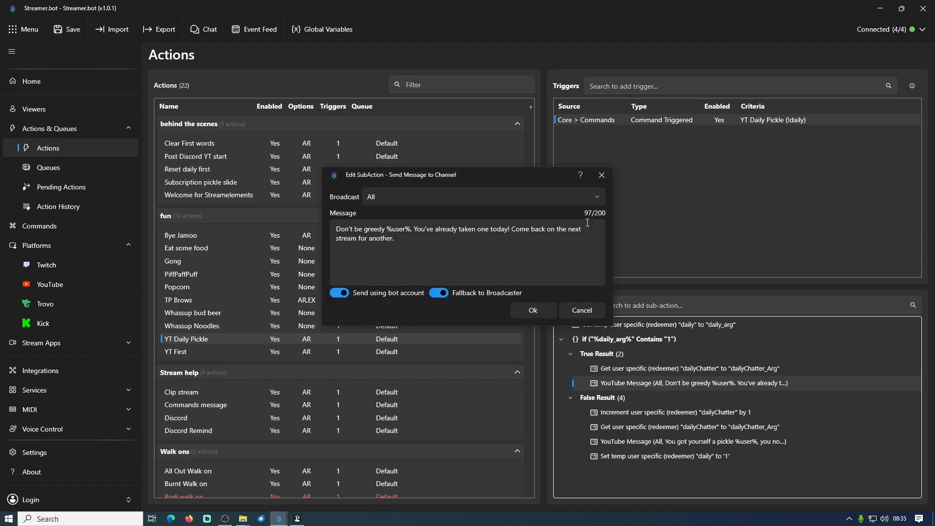
click(431, 238)
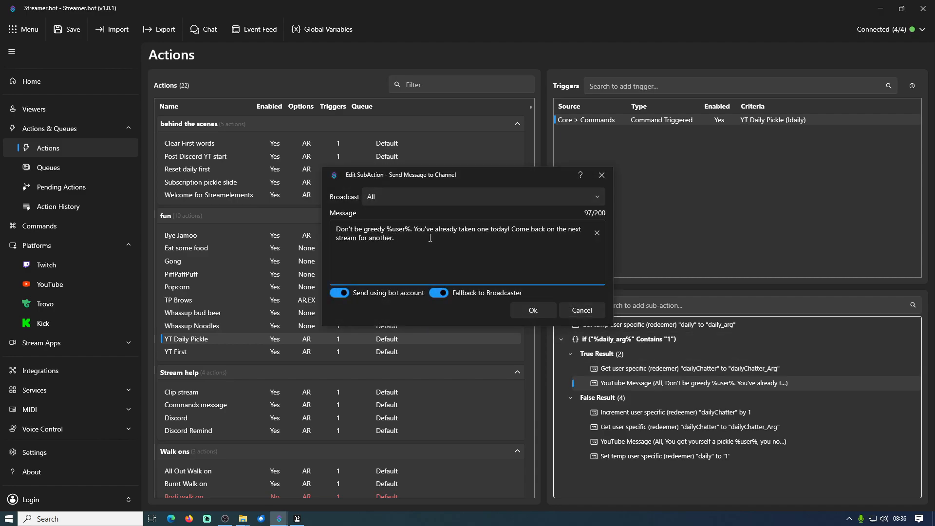
text(You already have %dailyChatter_Arg$)
key(BackSpace)
text(% pickles)
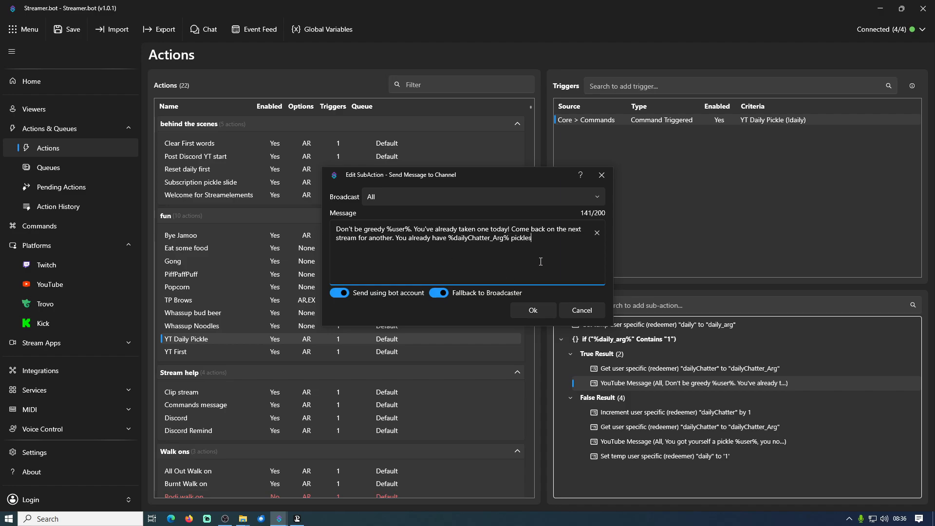
click(533, 313)
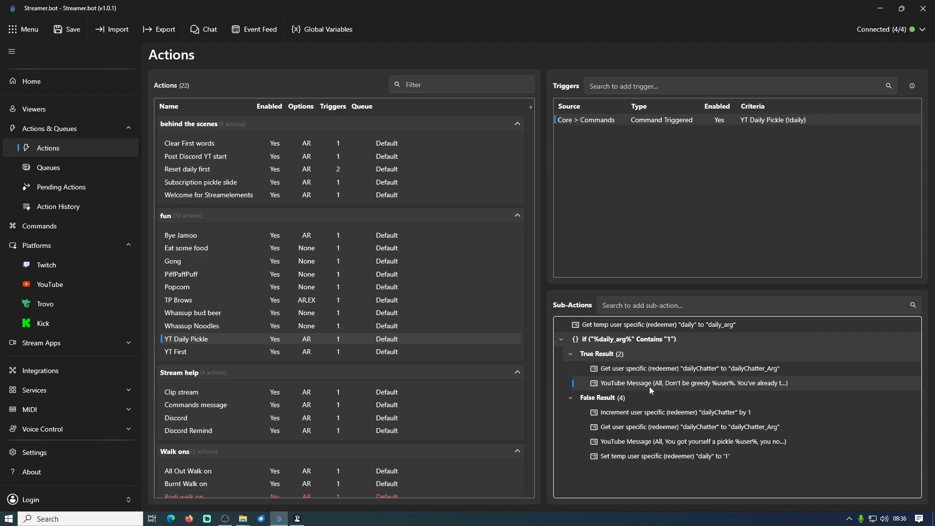
Step: Check the False Result dailyChatter increment sub-action, and search "global" to view a blank Core Globals Global (Set) sub-action without adding it
double_click(646, 412)
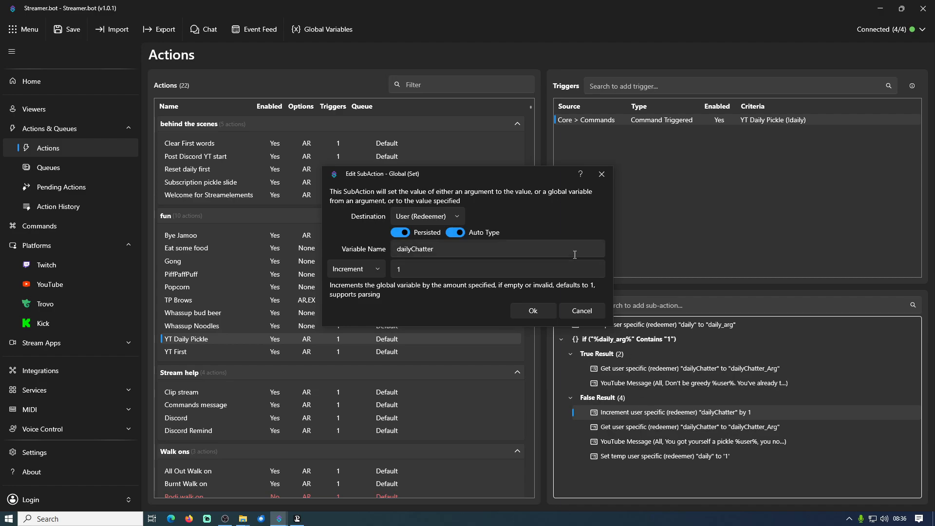
click(582, 310)
click(683, 305)
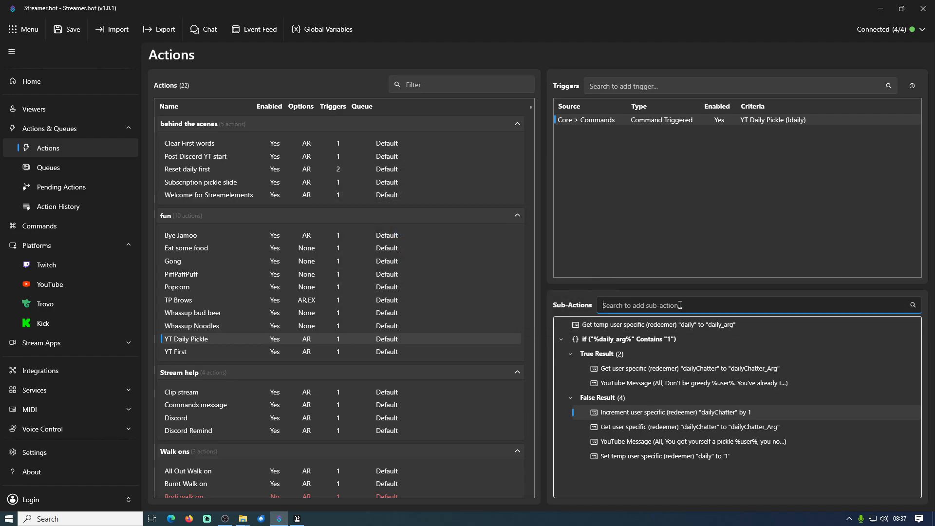
text(global)
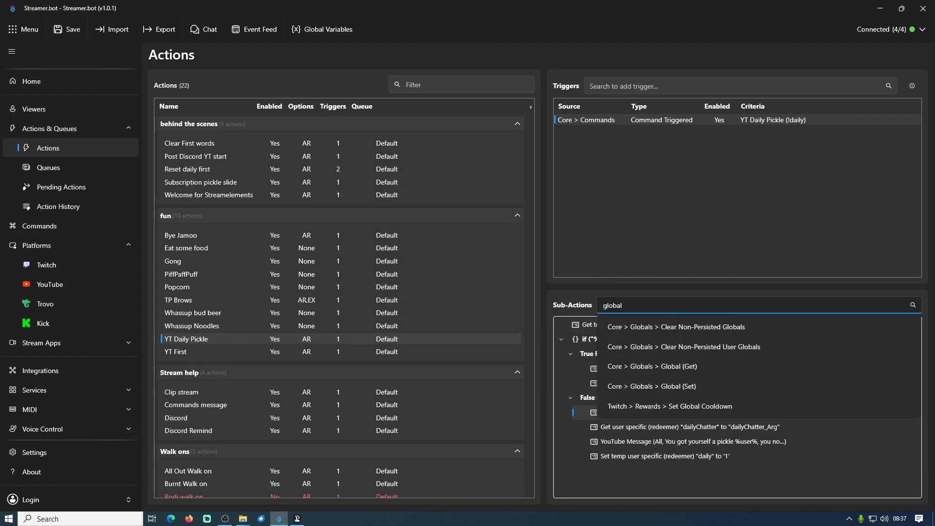
click(701, 386)
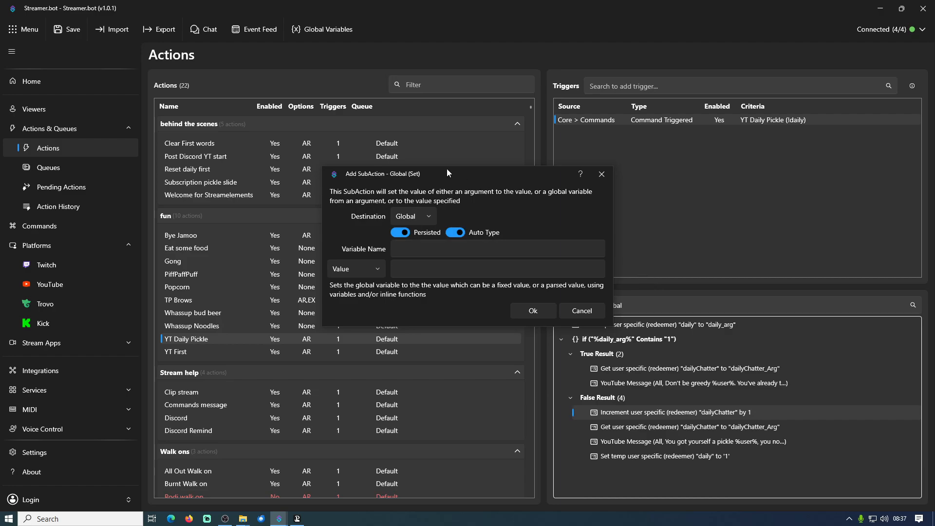
click(592, 311)
Step: Examine the destination, variable name and increment amount of the False Result dailyChatter sub-action, and cancel without changes
double_click(634, 415)
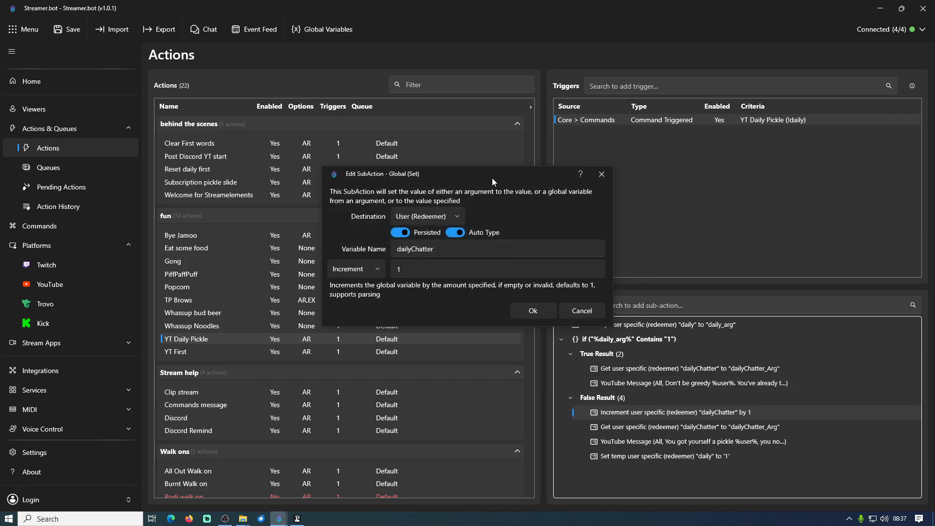
drag(492, 178, 481, 176)
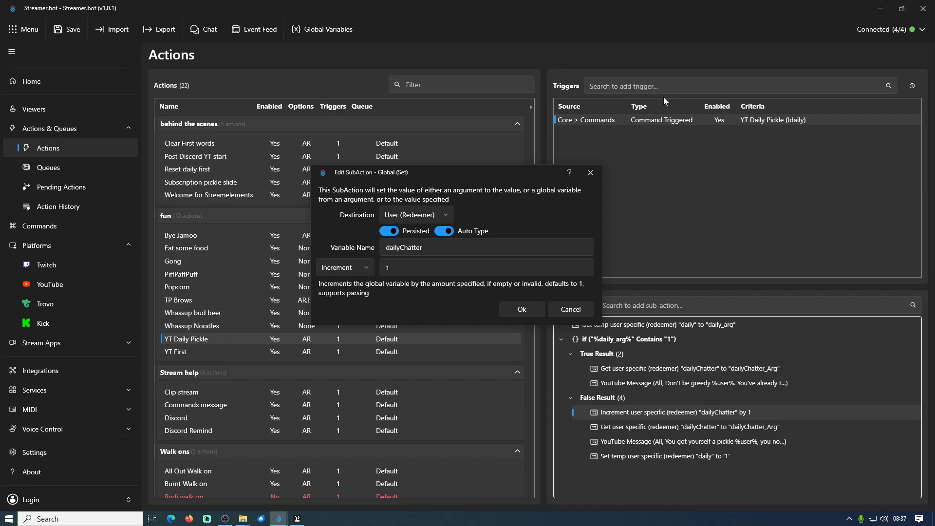
click(438, 248)
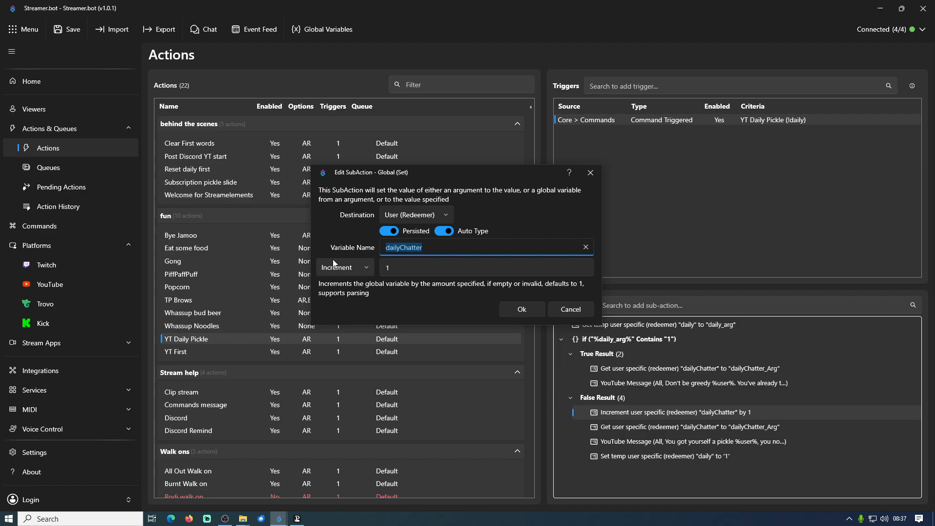
key(Tab)
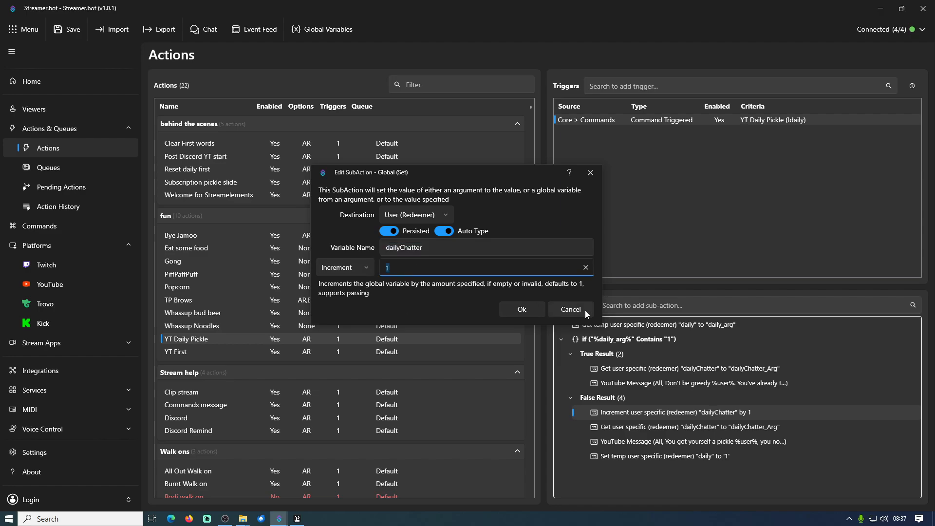
click(570, 309)
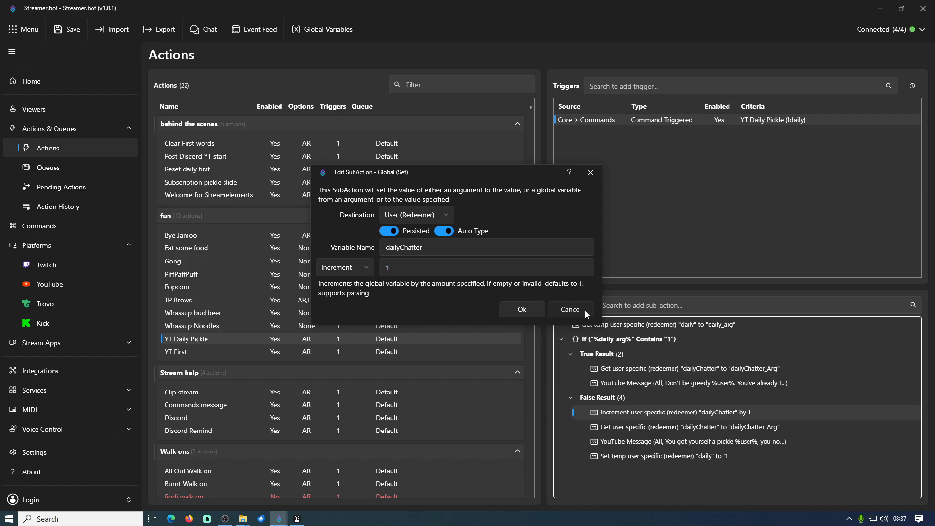
Step: Inspect dailyChatter among the persisted user global variables of the first listed YouTube user, and close the Global Variables window
click(323, 30)
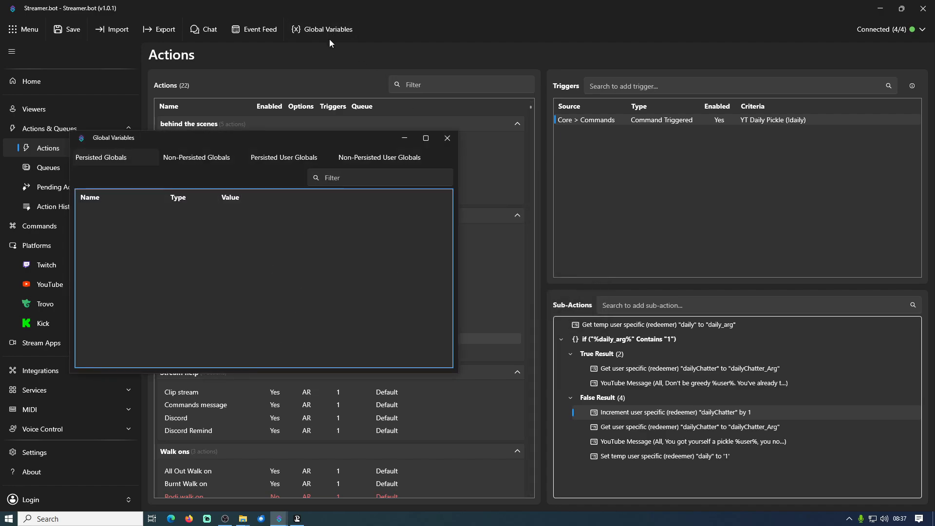
click(287, 160)
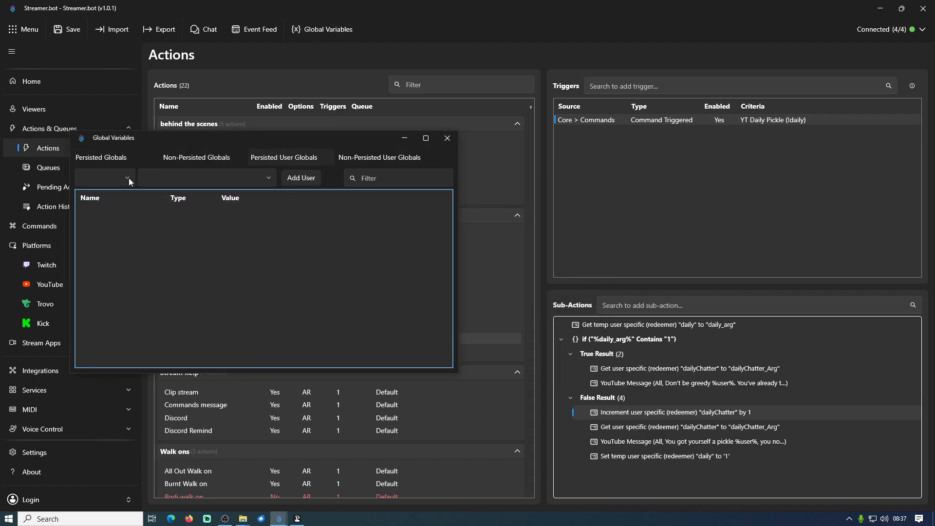
click(128, 178)
click(111, 199)
click(263, 177)
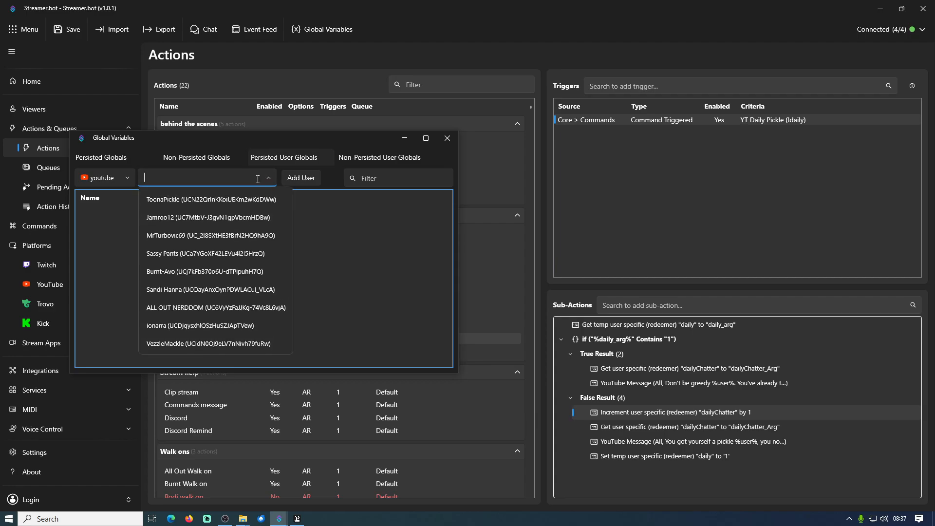
click(218, 200)
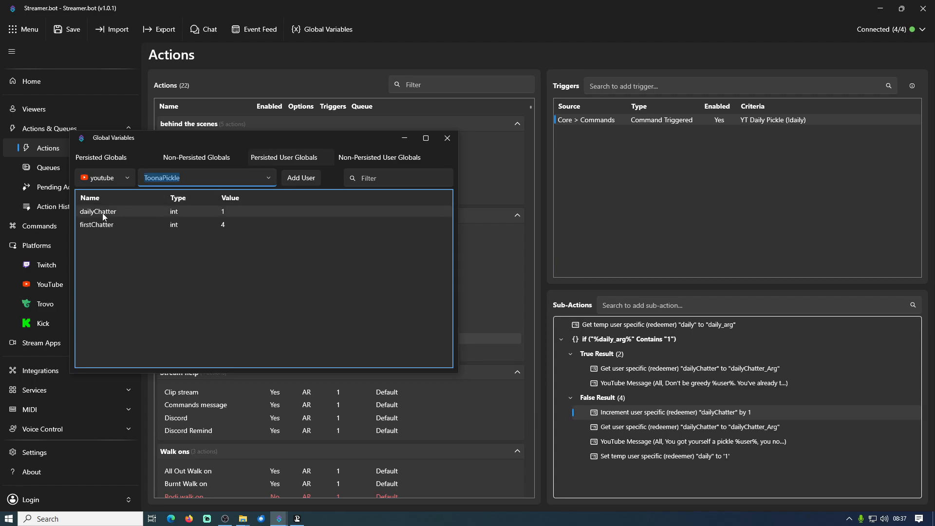
click(84, 215)
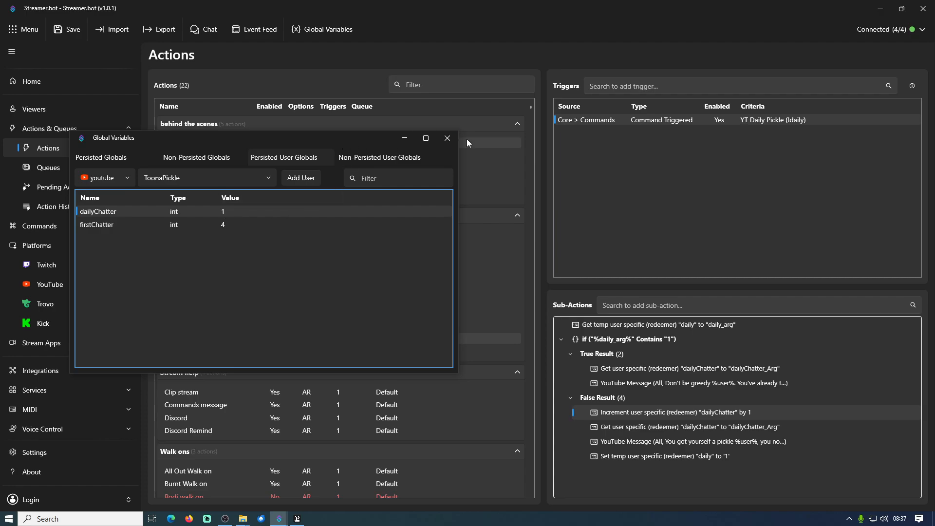
click(447, 137)
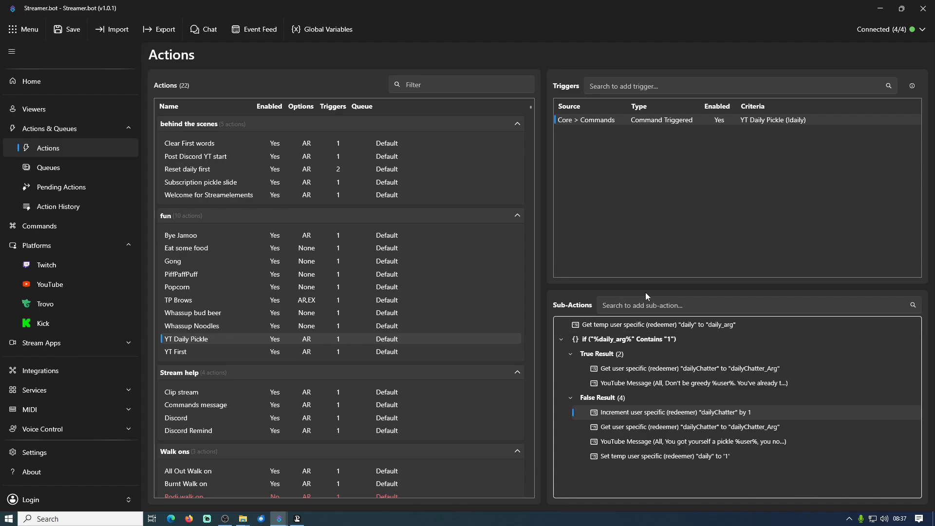
Step: Recheck the Increment setting of the False Result dailyChatter sub-action and cancel without changes
double_click(635, 412)
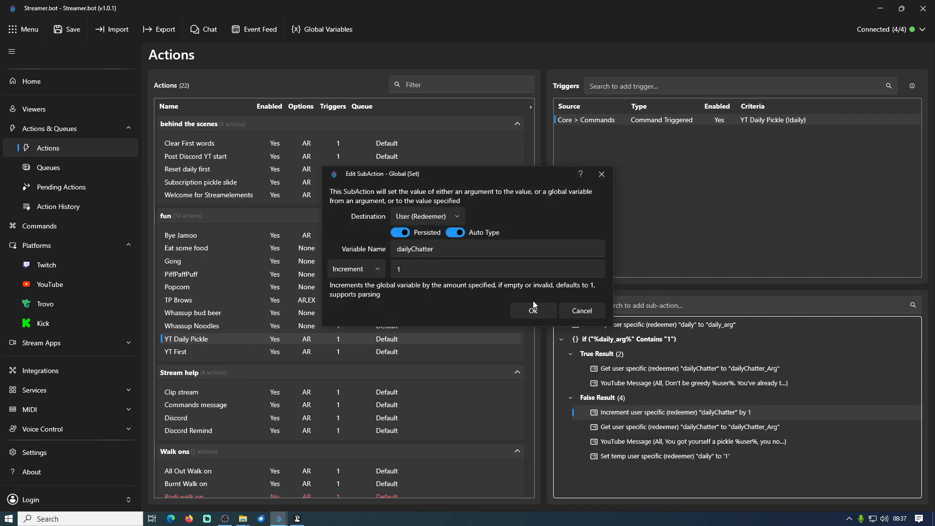
click(565, 311)
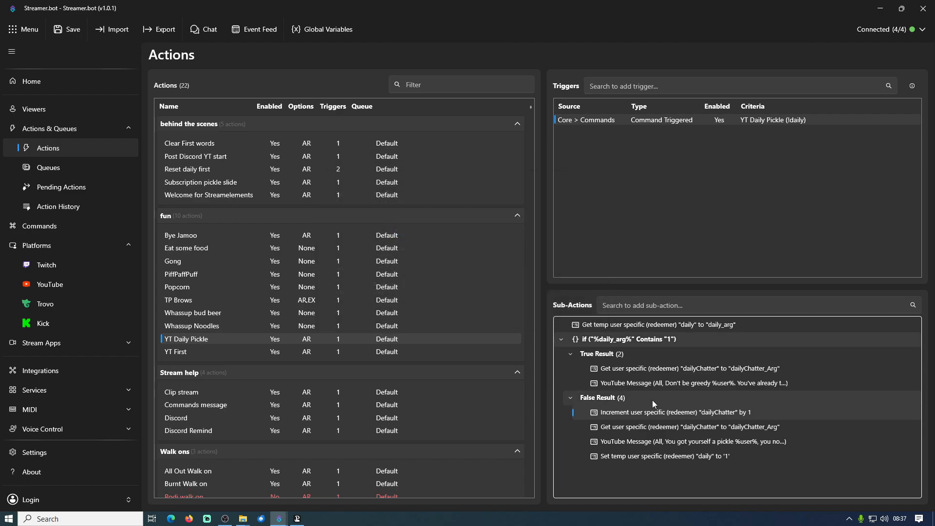
Step: Examine the source, Persisted setting, variable name and destination variable of the False Result dailyChatter Get sub-action, and cancel without changes
click(627, 427)
double_click(627, 427)
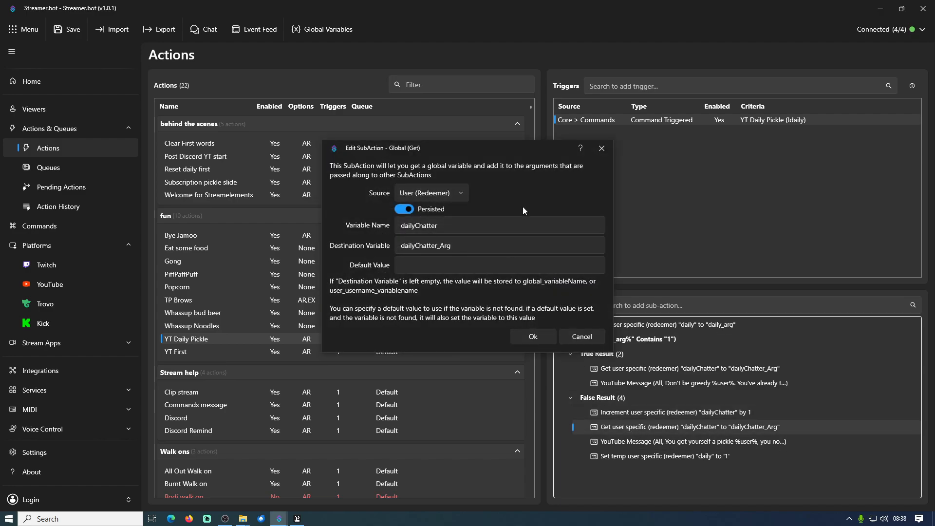
drag(491, 145, 489, 152)
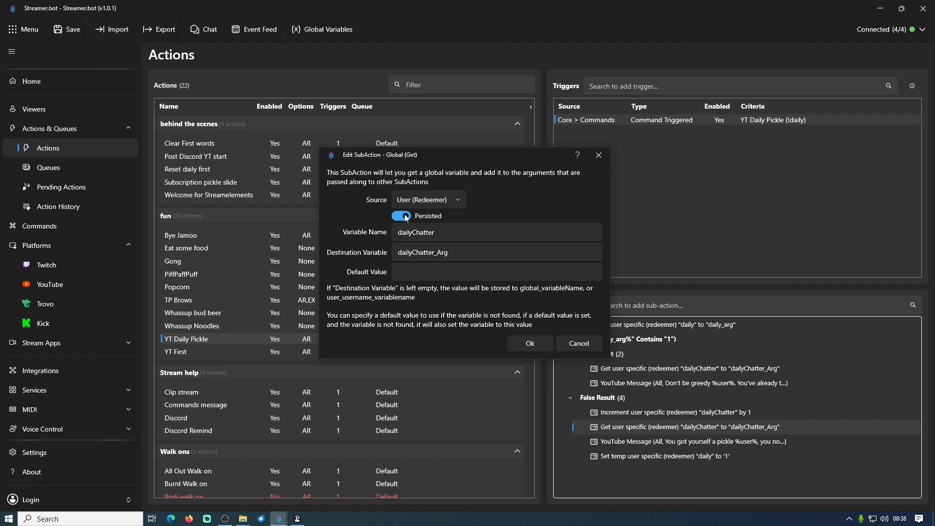
click(462, 231)
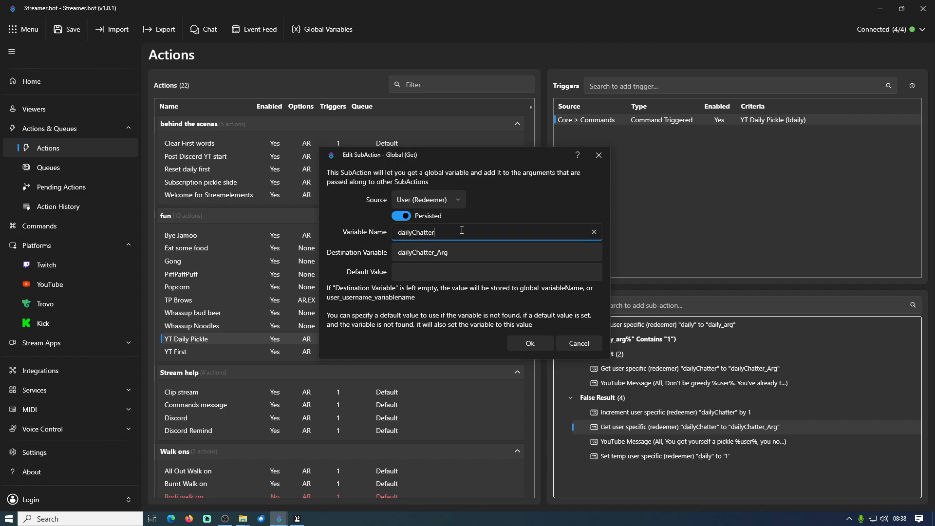
drag(467, 232, 346, 233)
drag(470, 254, 304, 252)
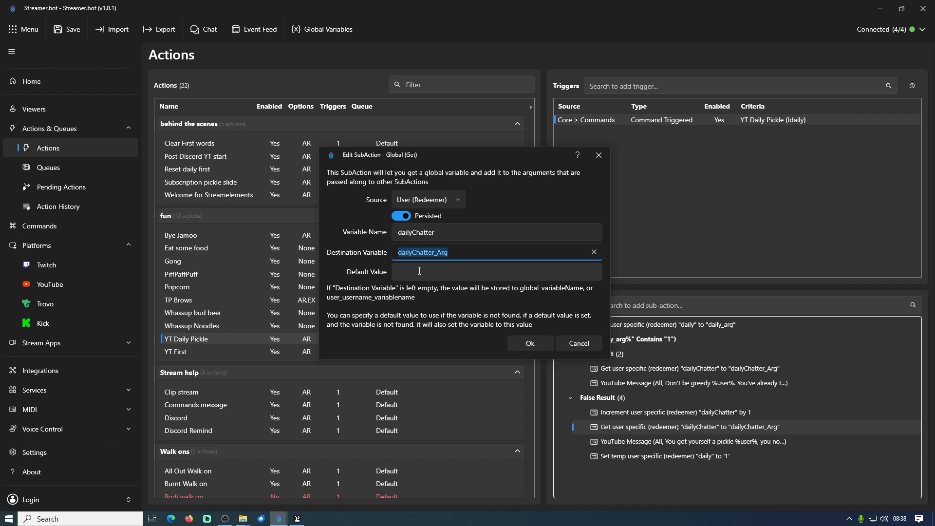
click(455, 250)
click(449, 233)
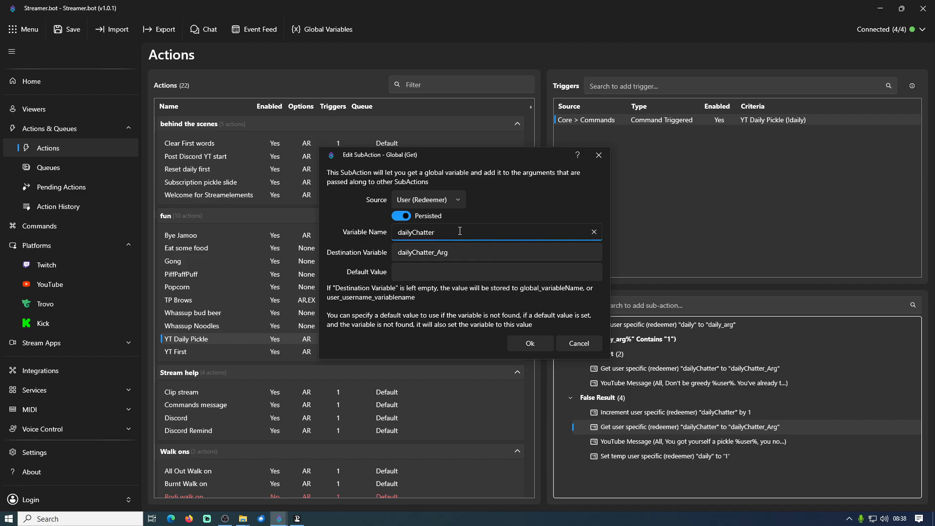
key(Tab)
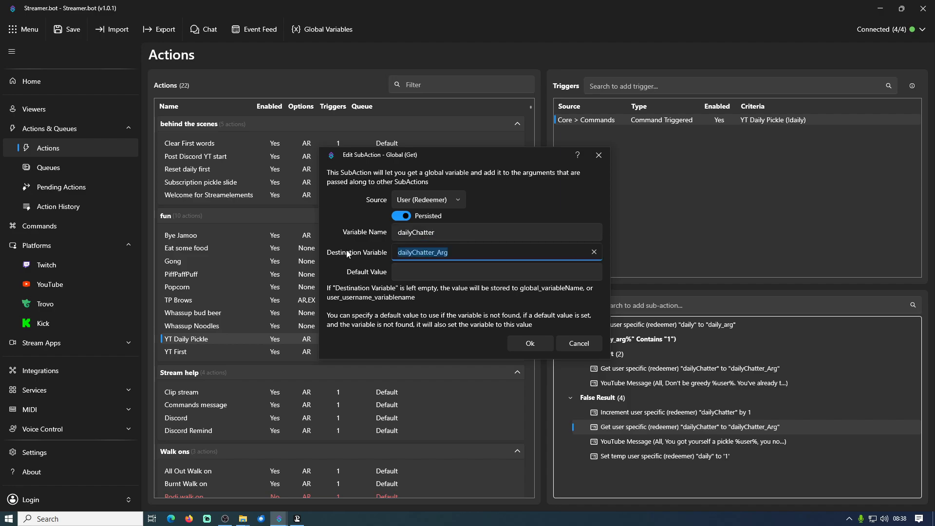
click(579, 343)
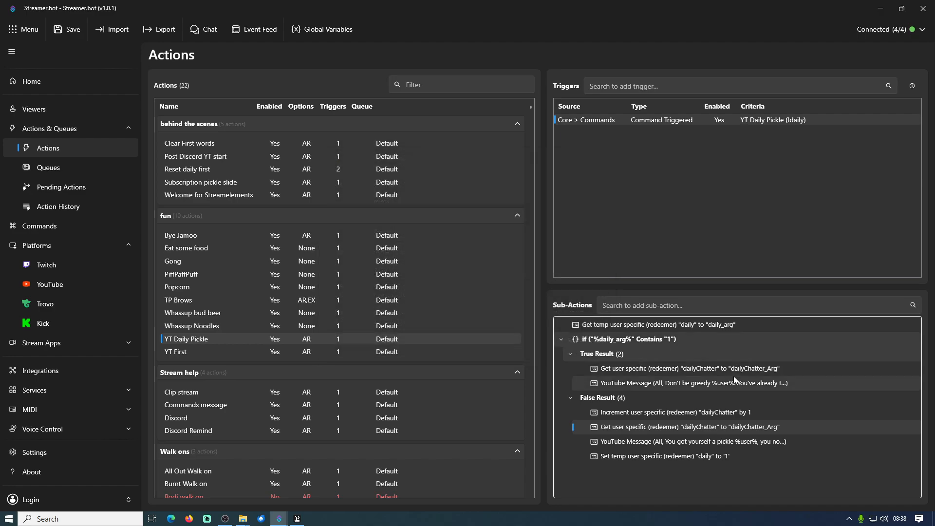
Step: Review the False Result YouTube Message sub-action, and search "youtu" to view a blank YouTube Send Message to Channel sub-action without adding it
double_click(643, 442)
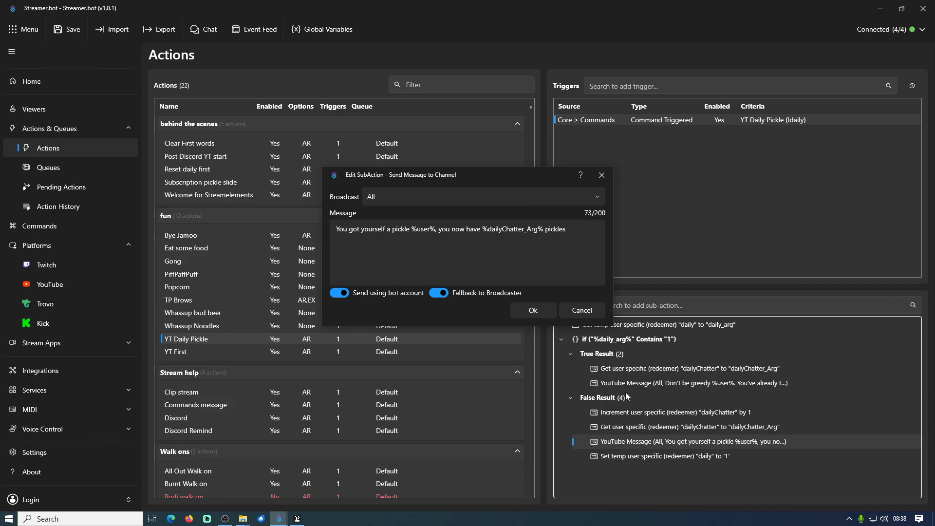
click(582, 311)
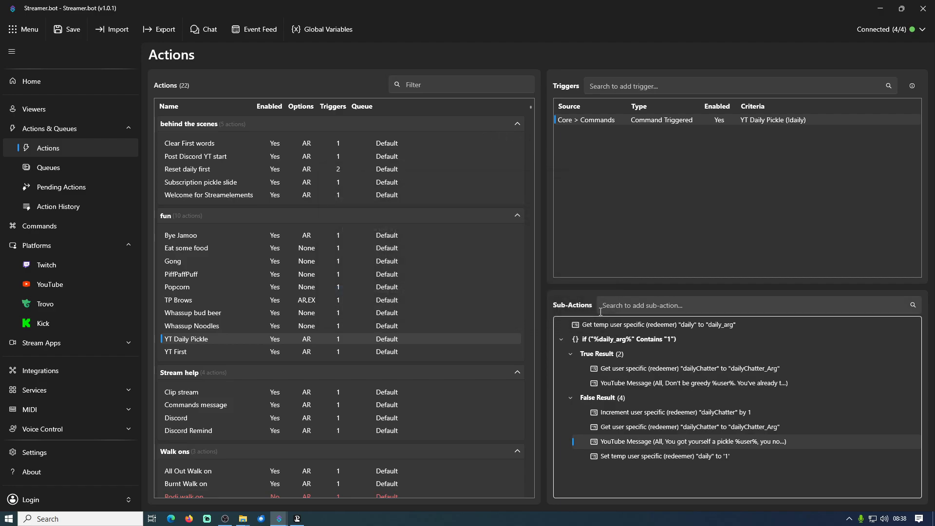
text(youtu)
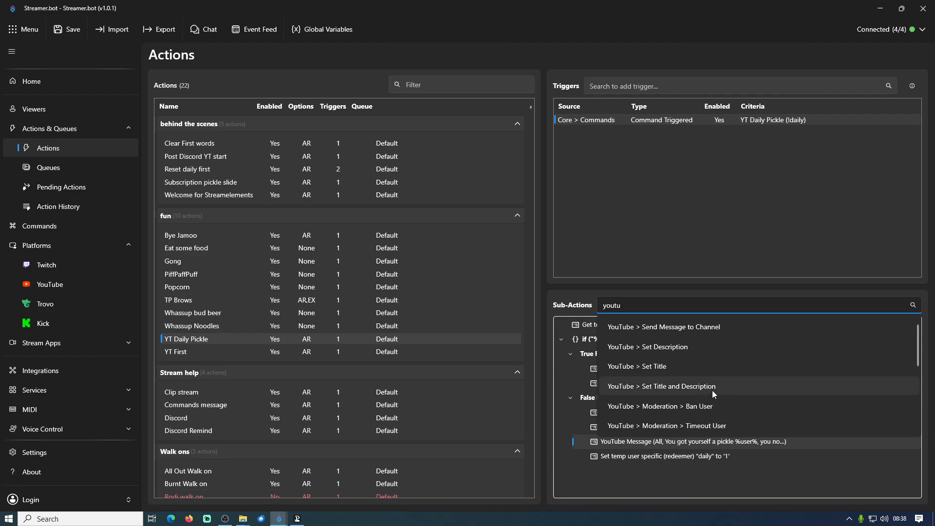
scroll(711, 385, down, 5)
scroll(712, 376, up, 5)
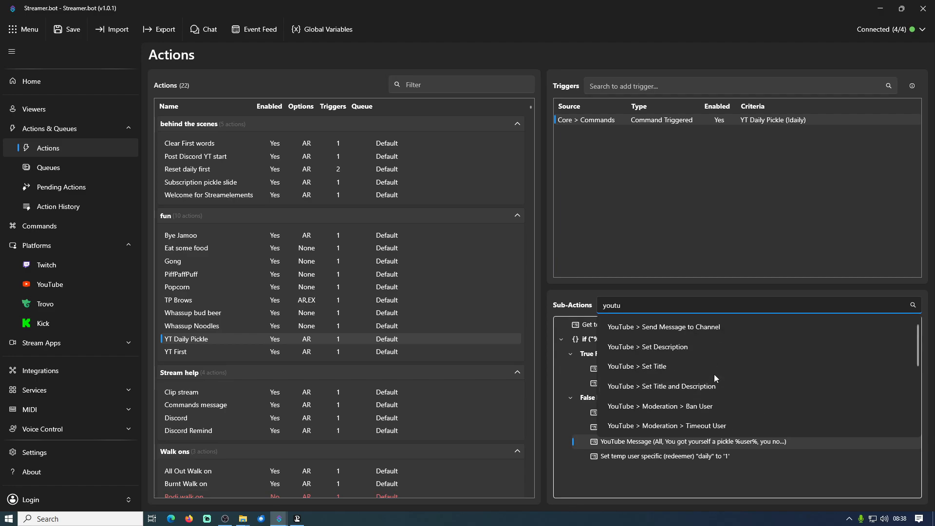
click(696, 327)
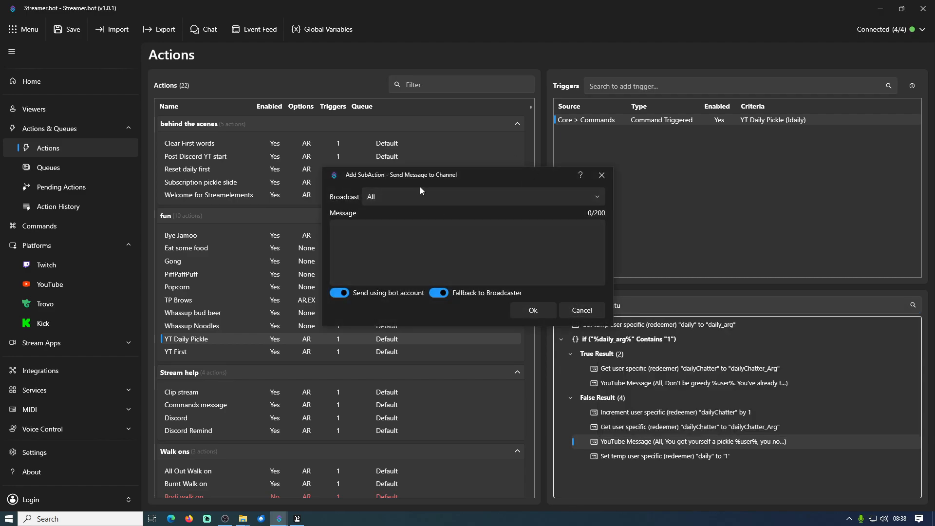
click(588, 314)
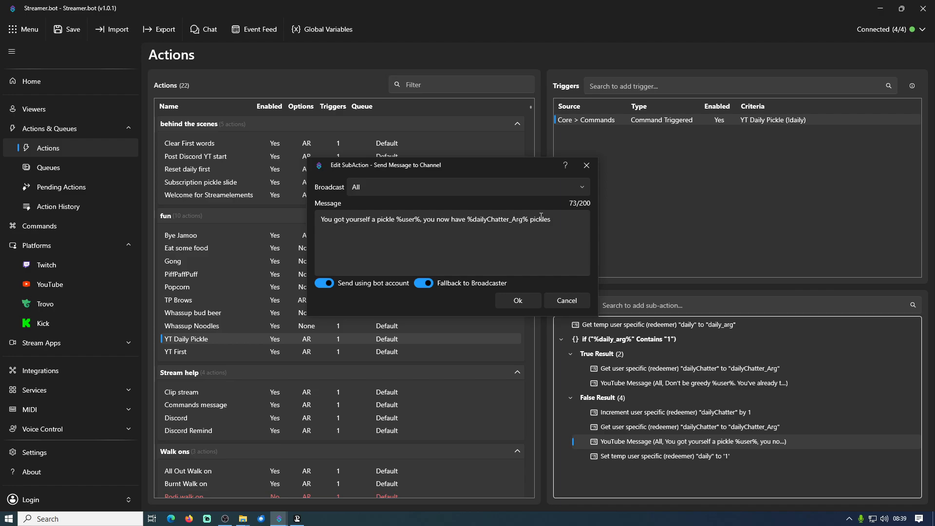
click(566, 301)
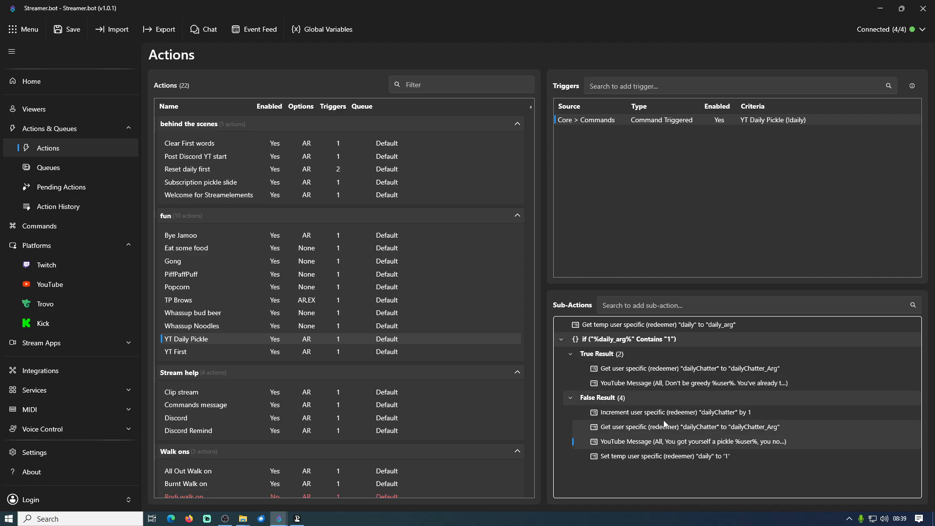
Step: Examine the destination, Persisted setting, variable name and value of the False Result "daily" Set sub-action, and cancel without changes
click(637, 426)
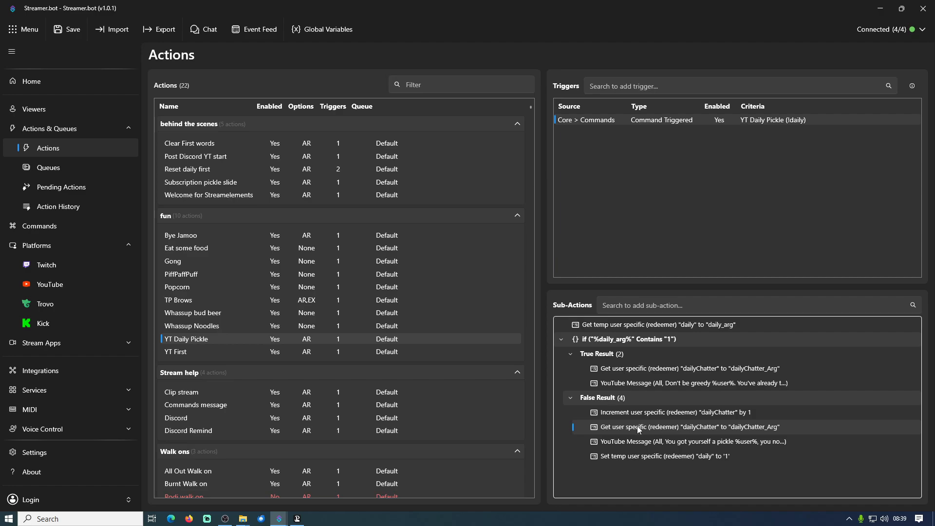
click(649, 456)
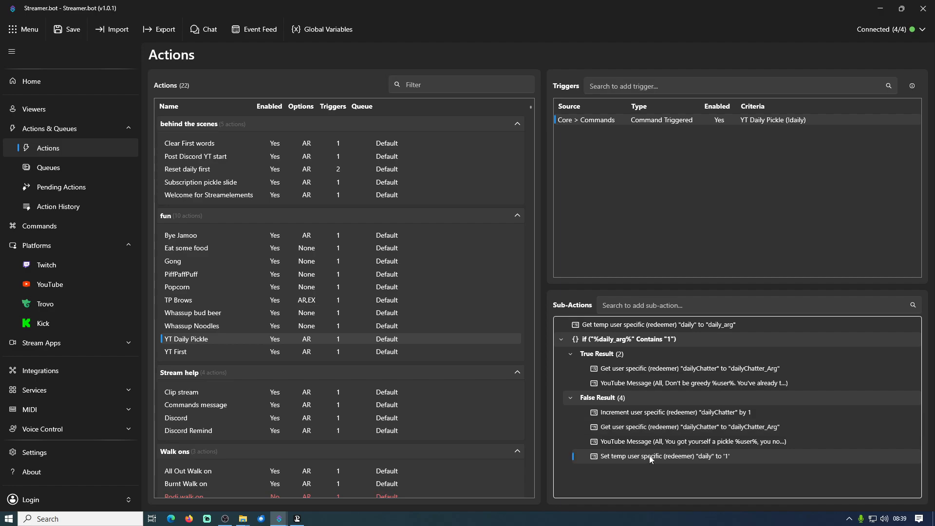
double_click(649, 457)
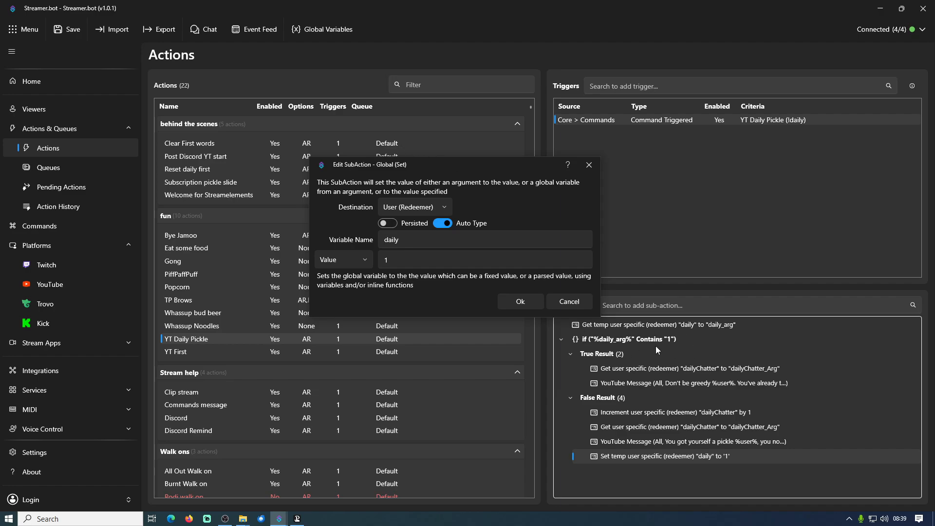
click(422, 238)
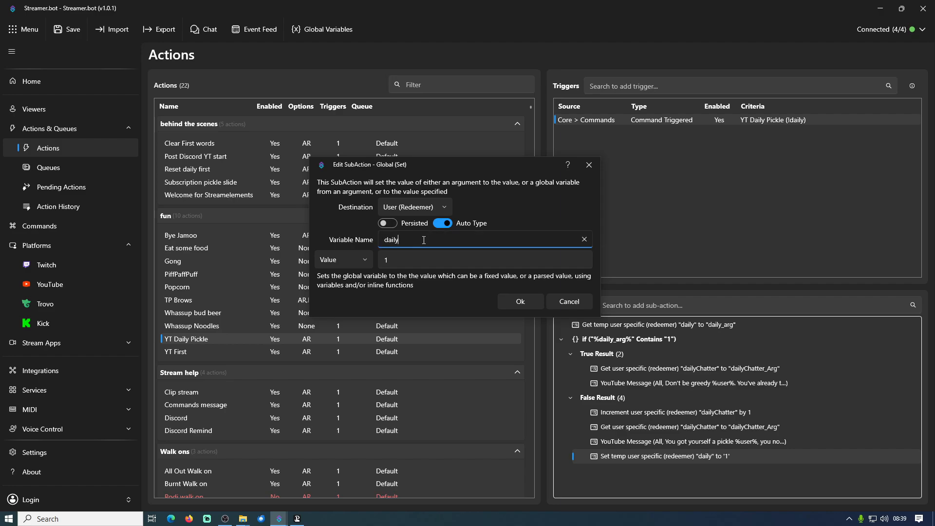
click(415, 257)
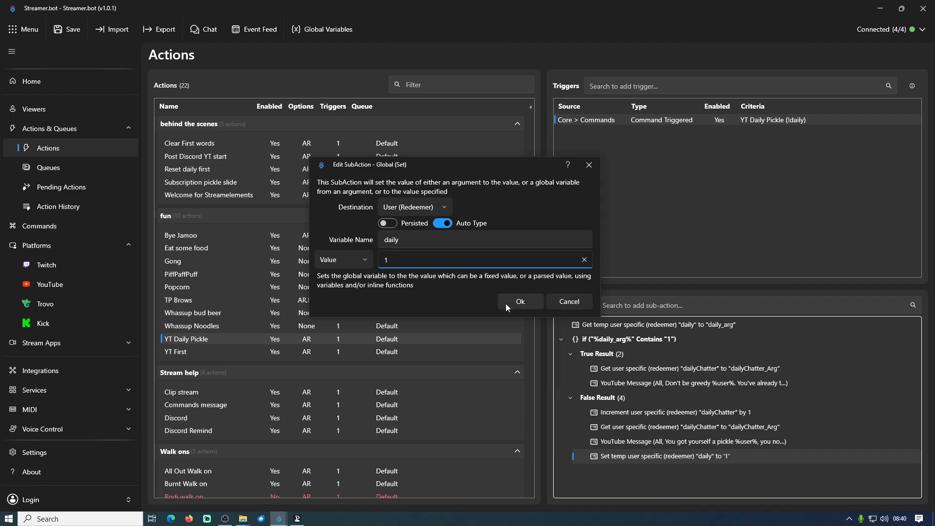
click(574, 303)
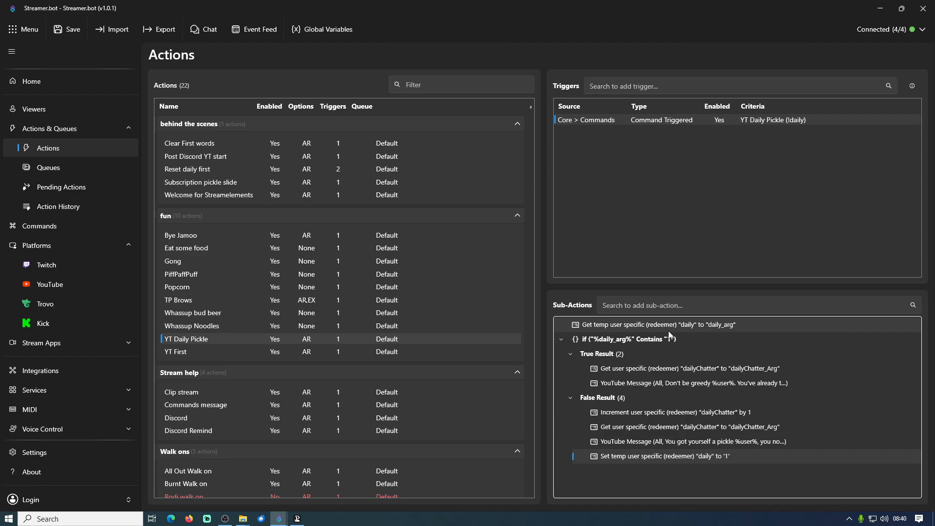
Step: Open the Chat window and send the !daily command to YouTube chat
click(203, 30)
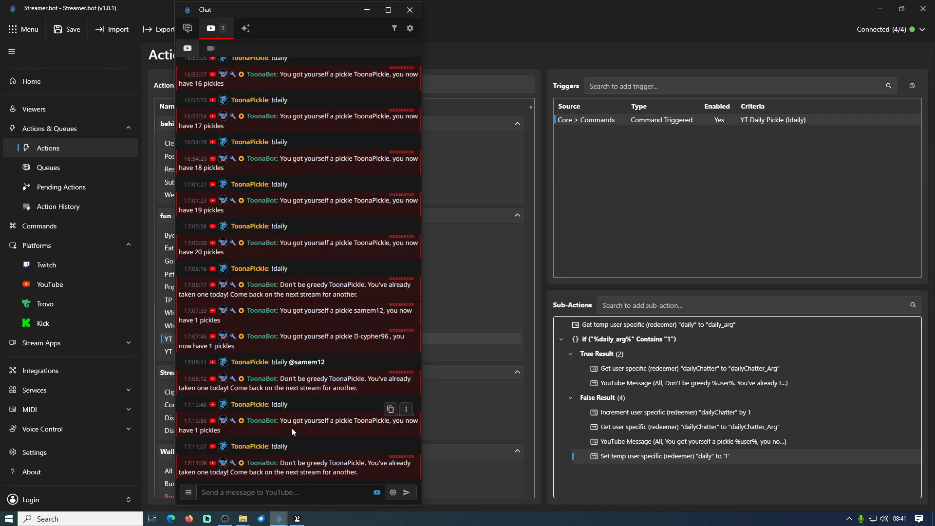
click(228, 496)
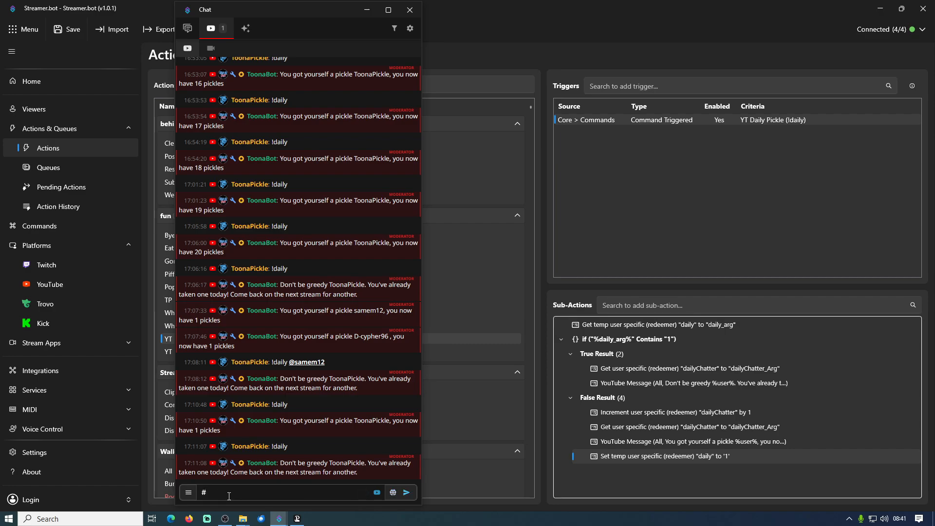
text(!daily)
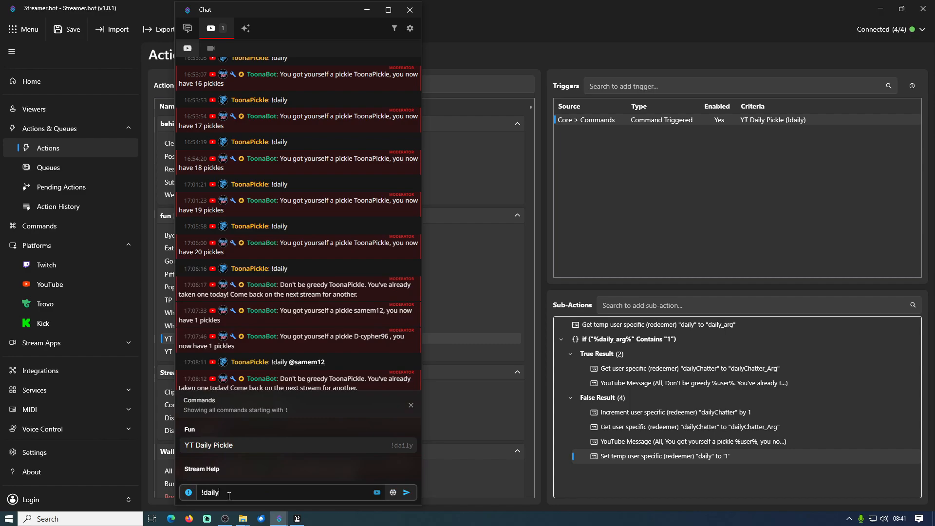
key(Return)
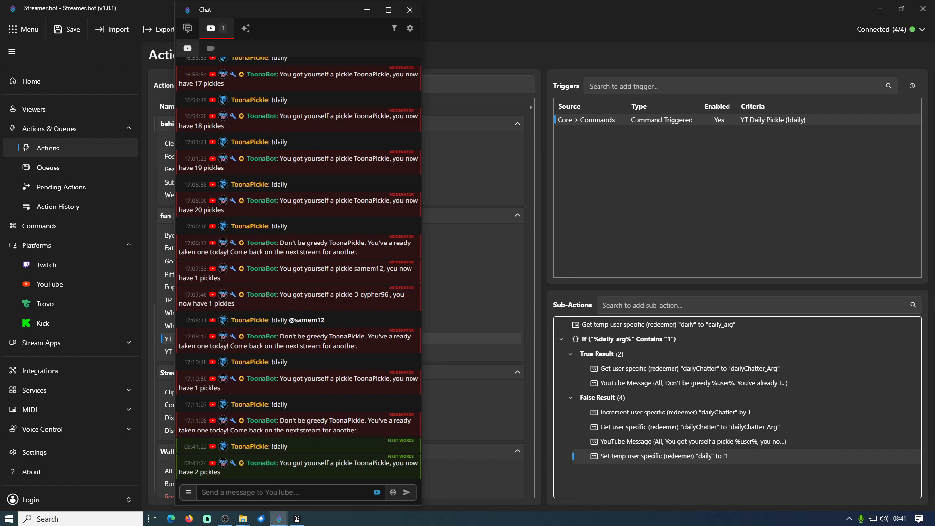
Step: Inspect the YouTube user's persisted dailyChatter and non-persisted daily variables in Global Variables, and close the window
drag(356, 8, 362, 127)
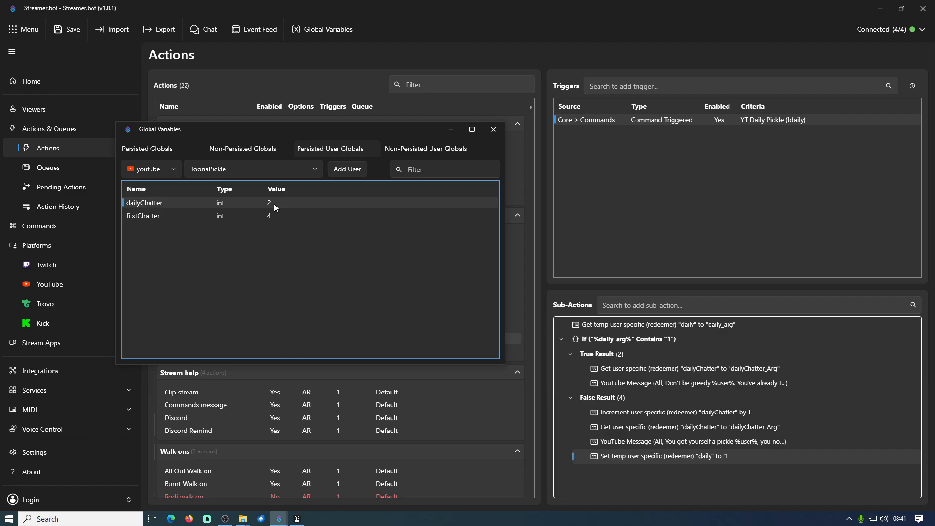
click(424, 149)
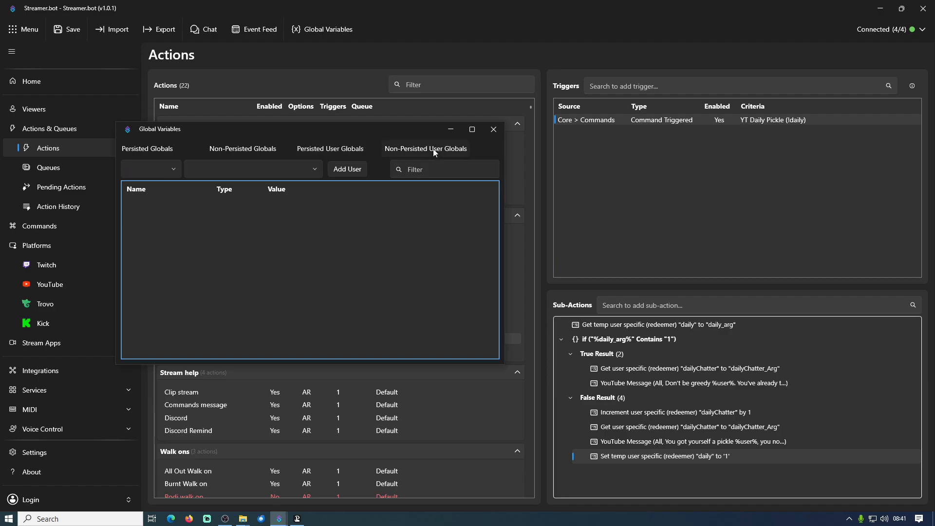
click(176, 168)
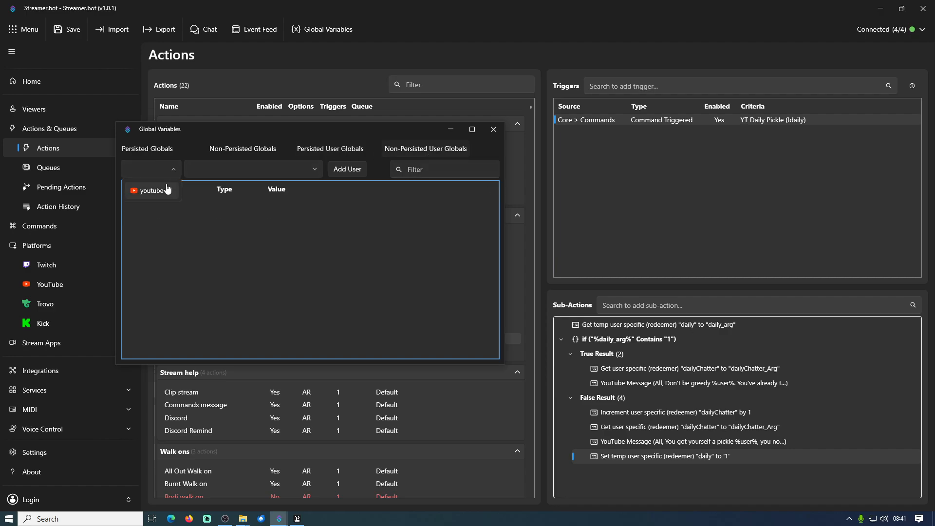
click(155, 190)
click(319, 171)
click(243, 192)
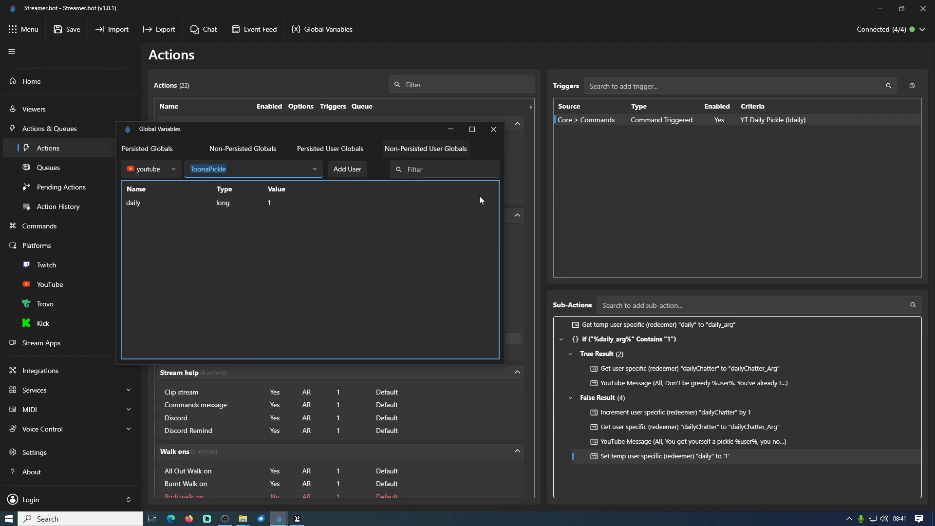
click(493, 129)
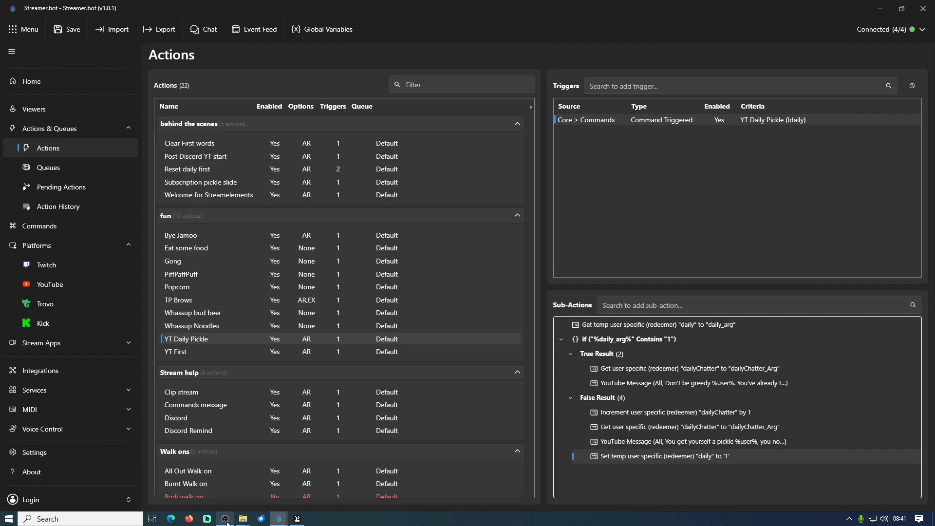
Step: Return to the Chat window and send !daily to YouTube chat a second time
mouse_move(279, 523)
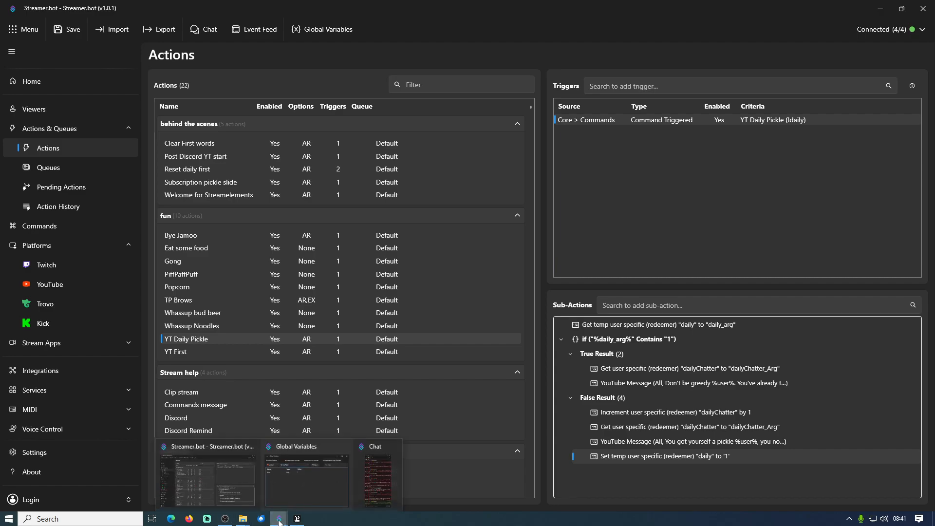
click(372, 481)
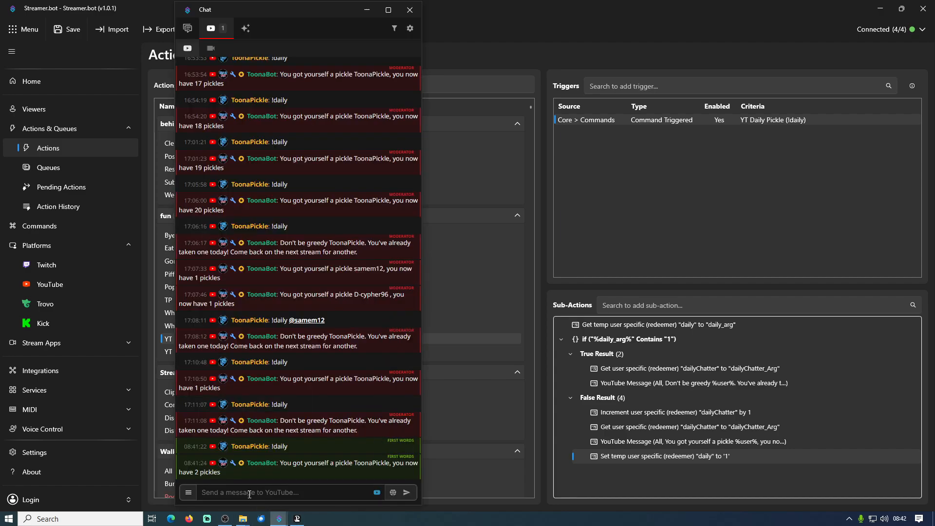
click(248, 492)
text(!daily)
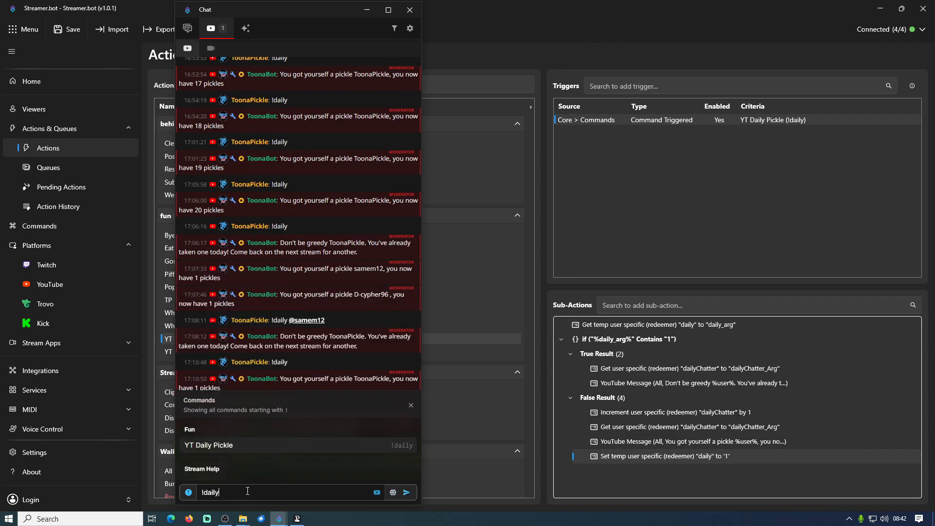
key(Return)
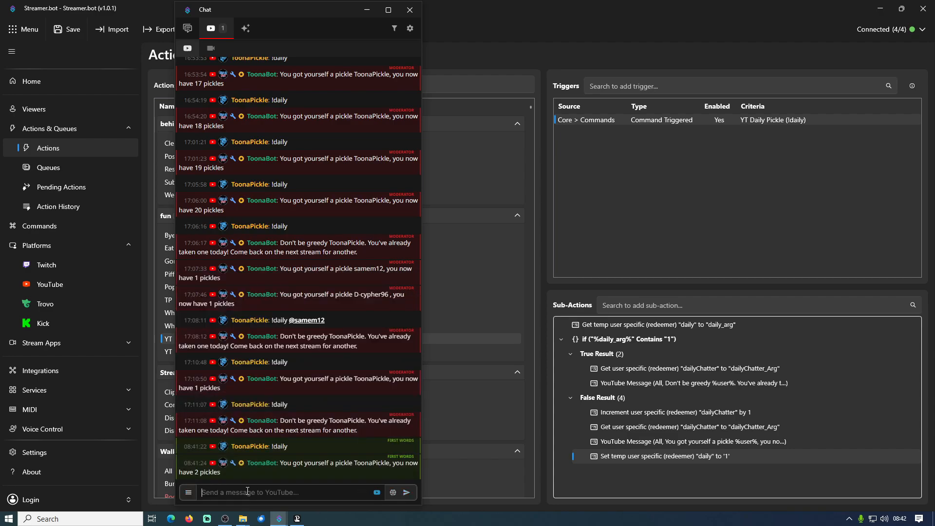